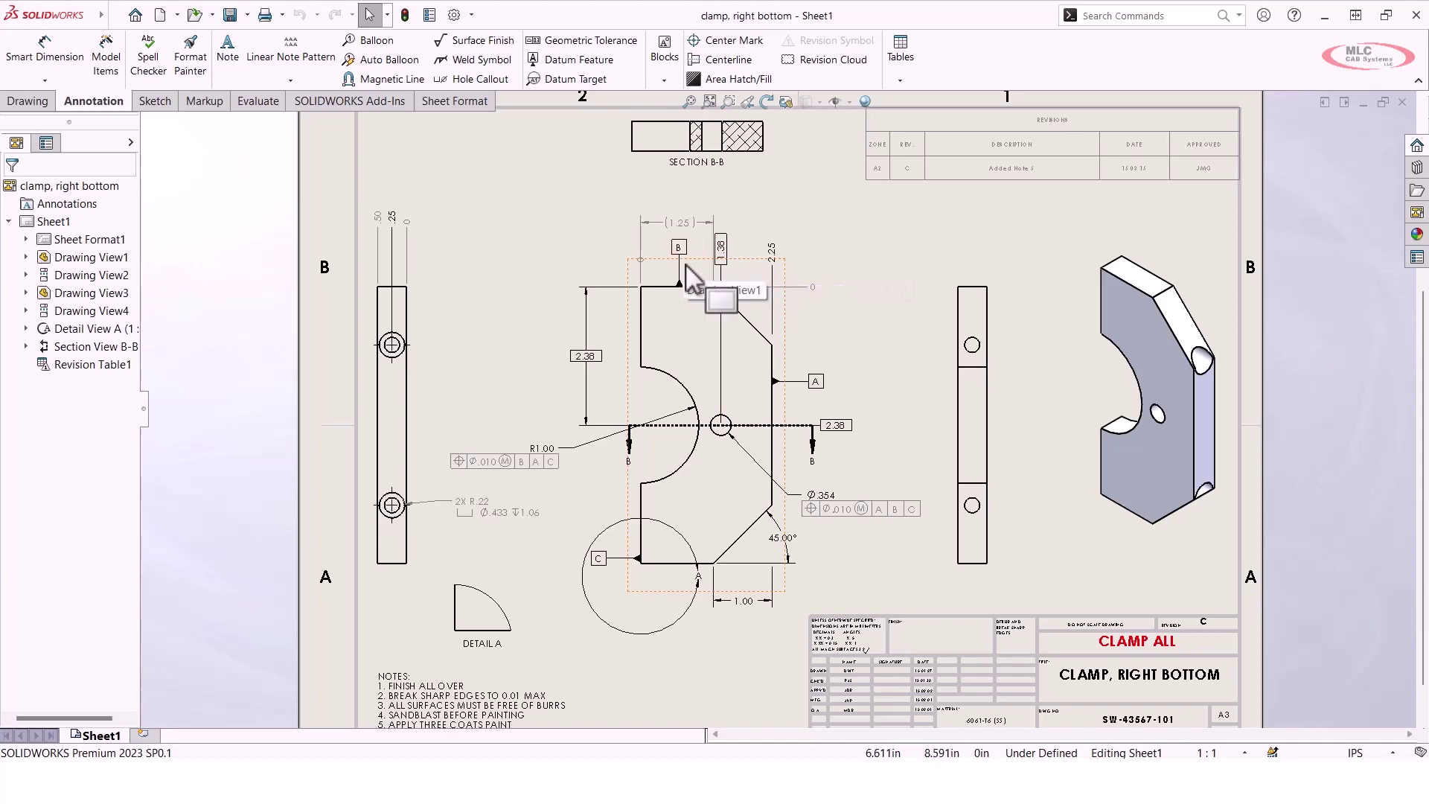
# Widen the property pane so the settings of the 1.25 dimension above the front view show in full.
pyautogui.click(693, 223)
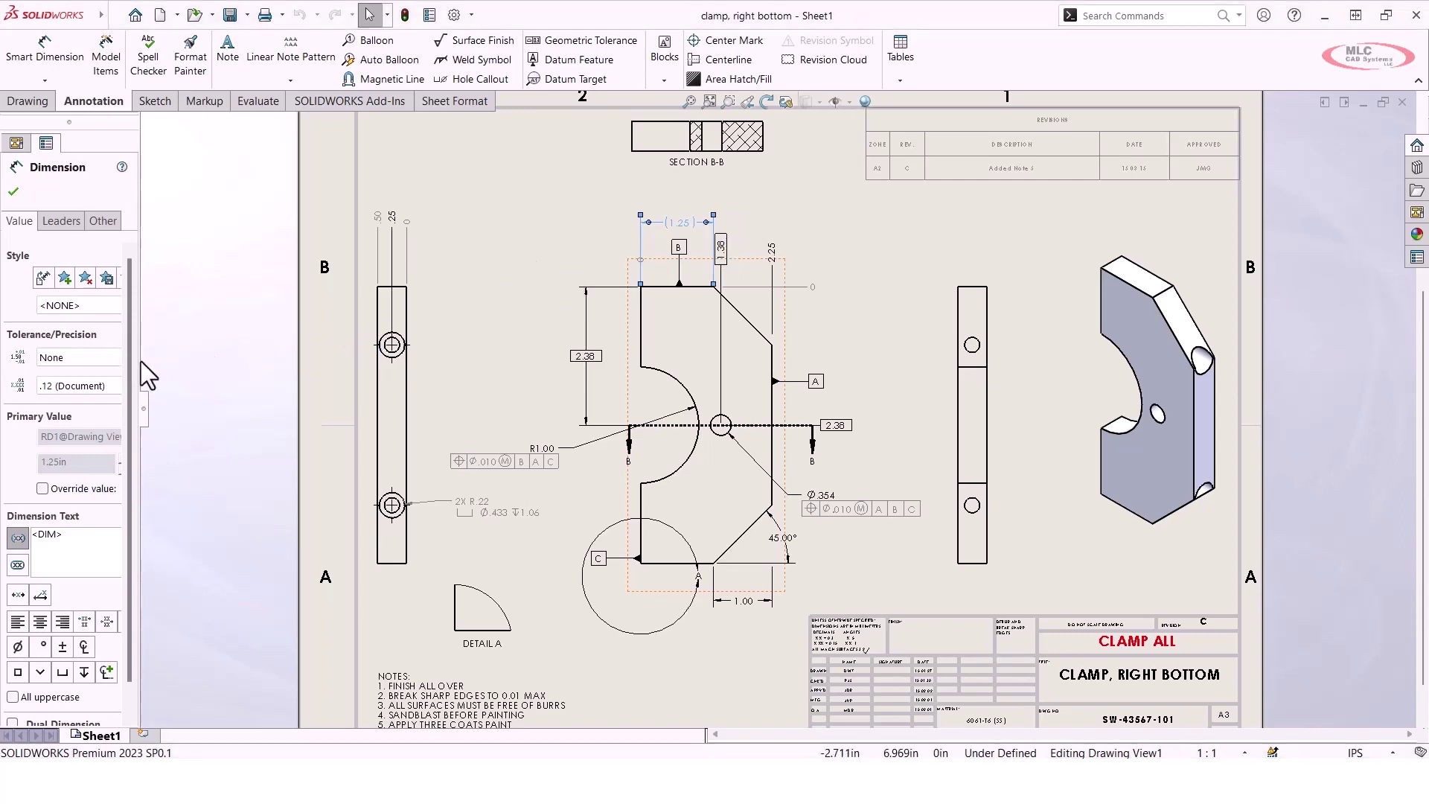
pyautogui.moveTo(140, 359); pyautogui.dragTo(215, 365)
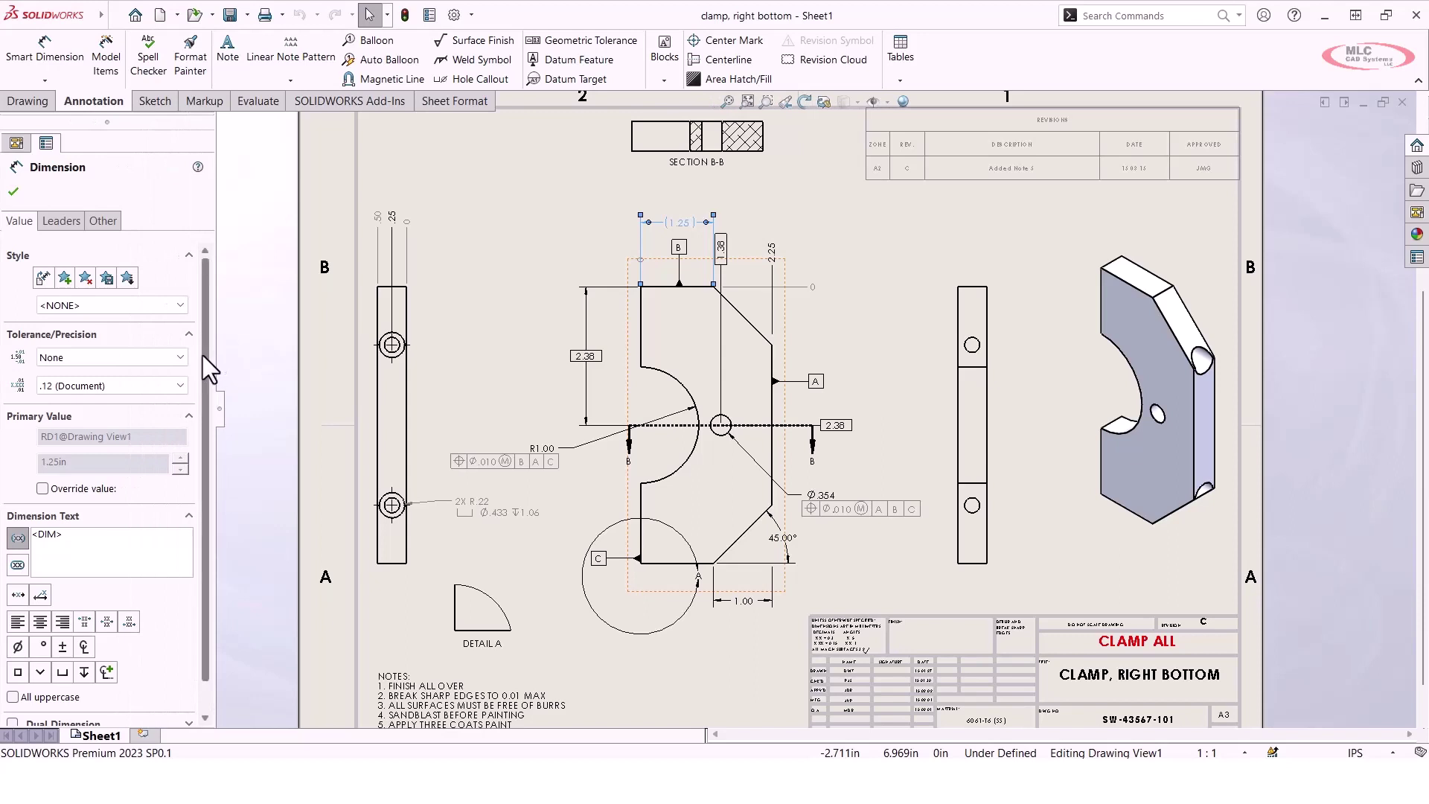
pyautogui.click(508, 253)
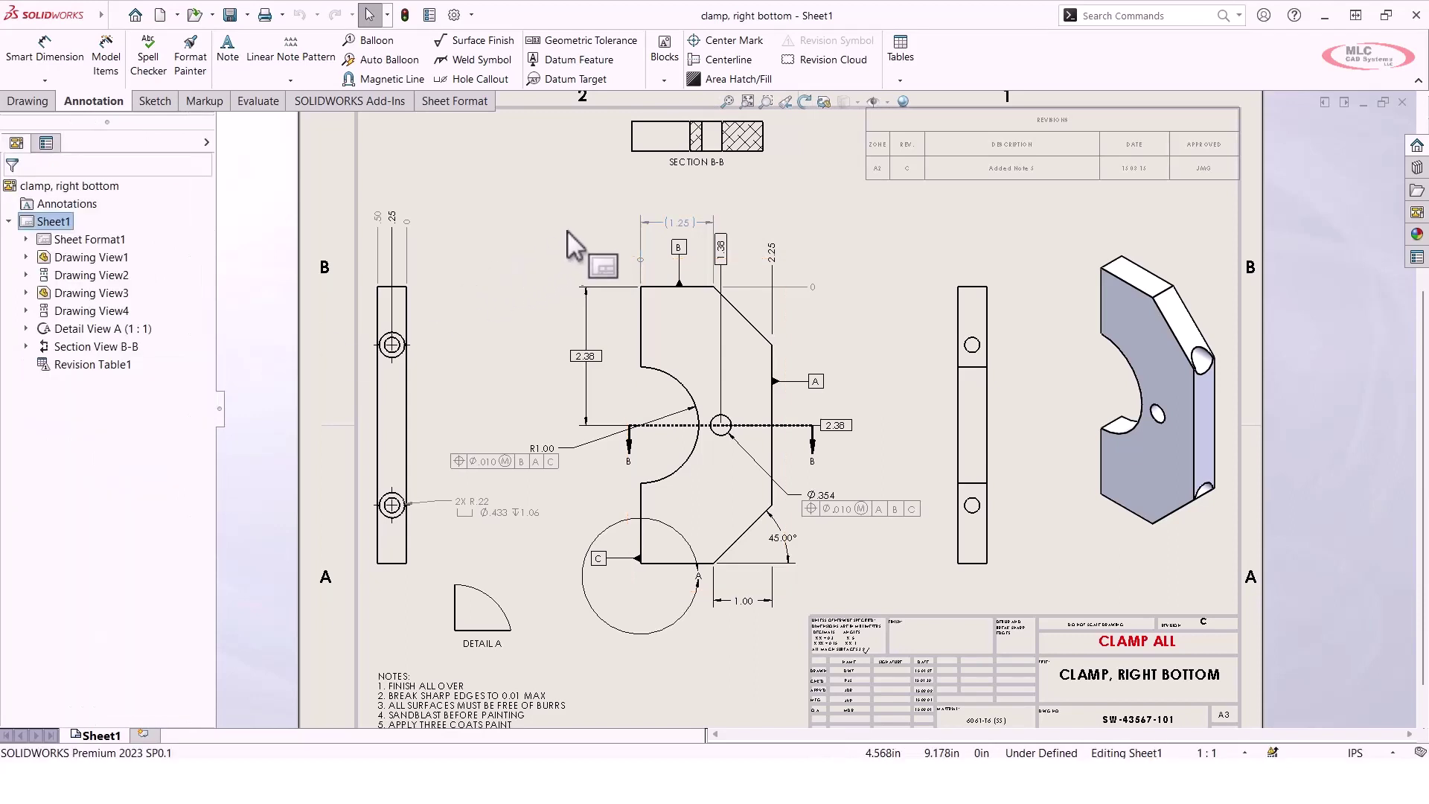
# Give the 1.25 dimension above the front view a bilateral tolerance of +.02 and -.05.
pyautogui.click(668, 221)
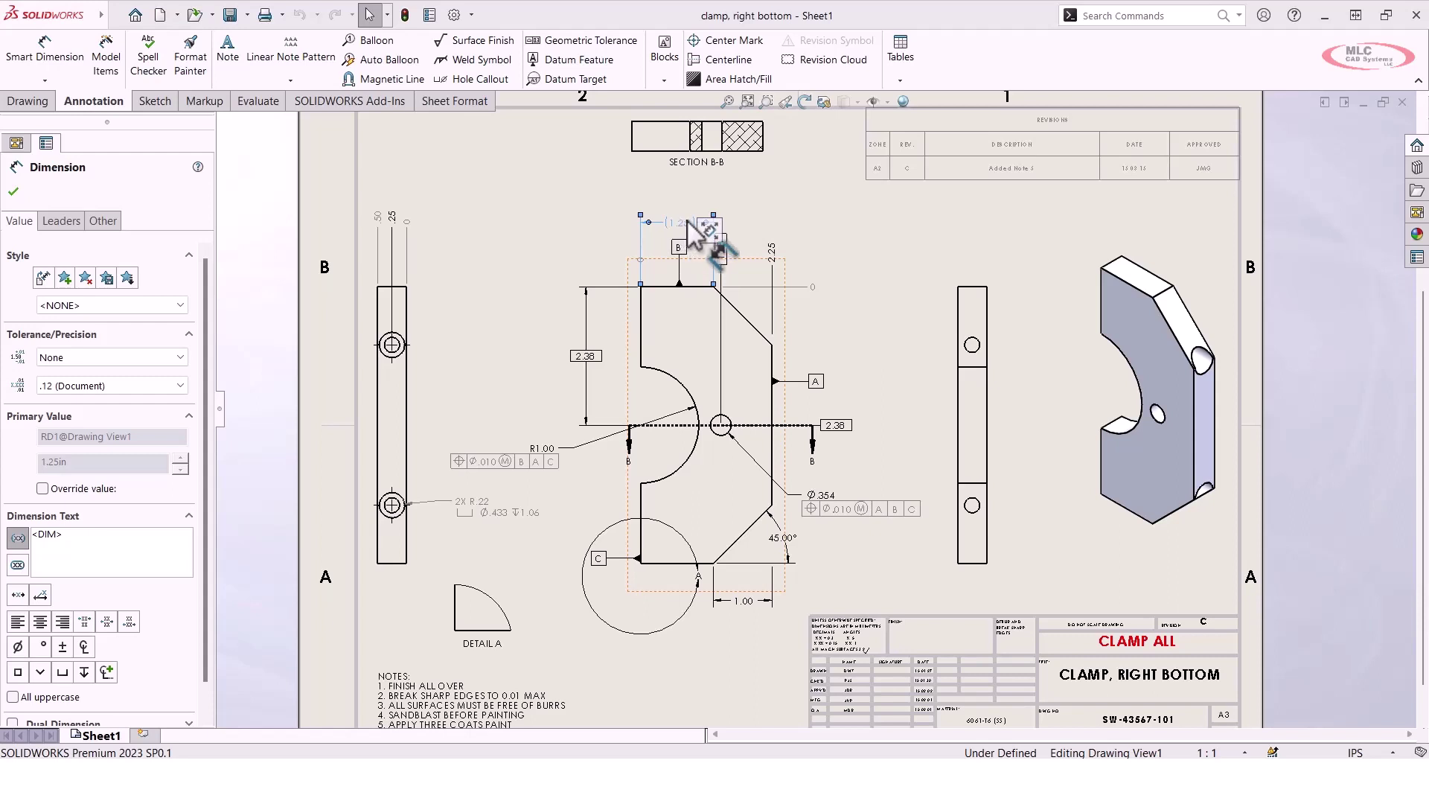
pyautogui.moveTo(725, 227)
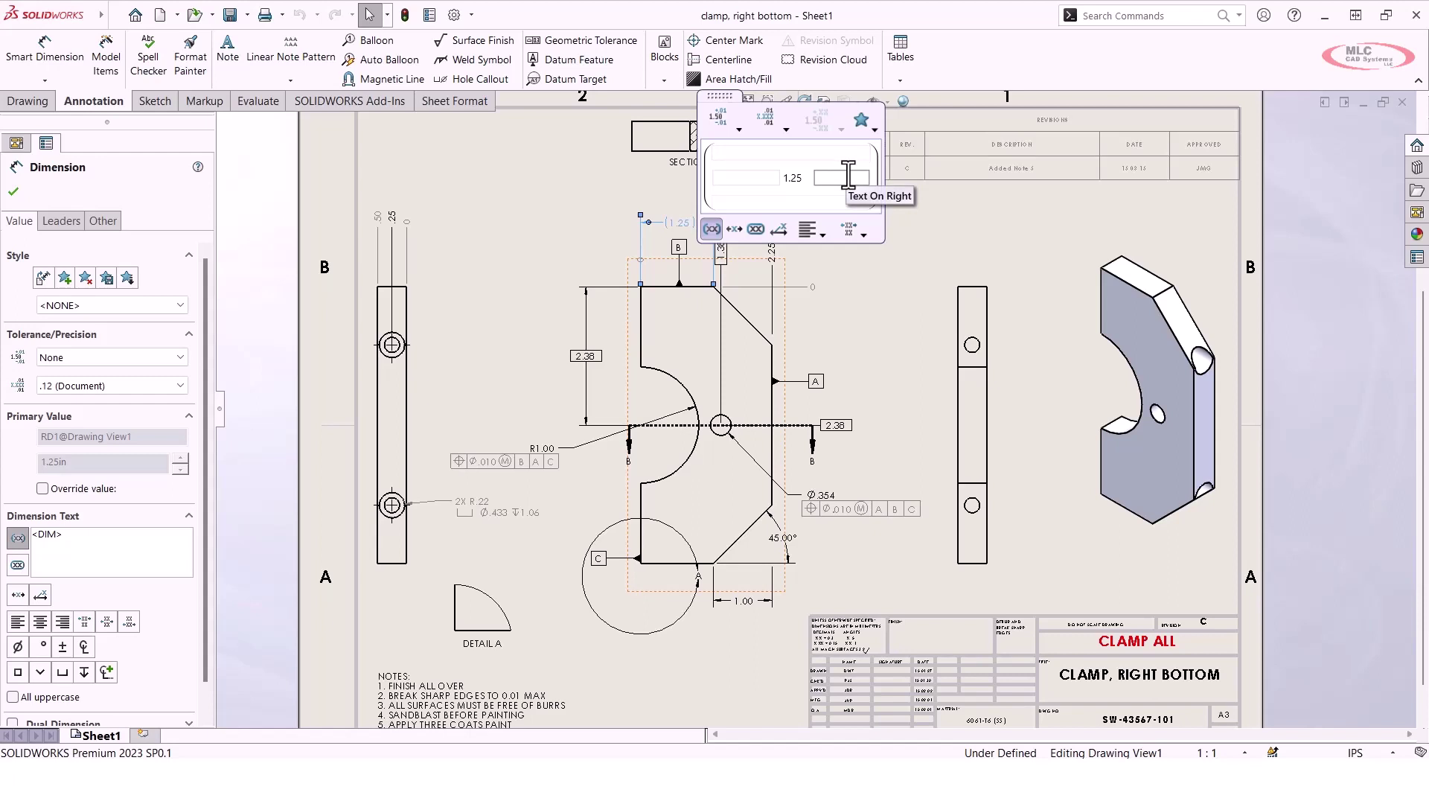
pyautogui.click(736, 128)
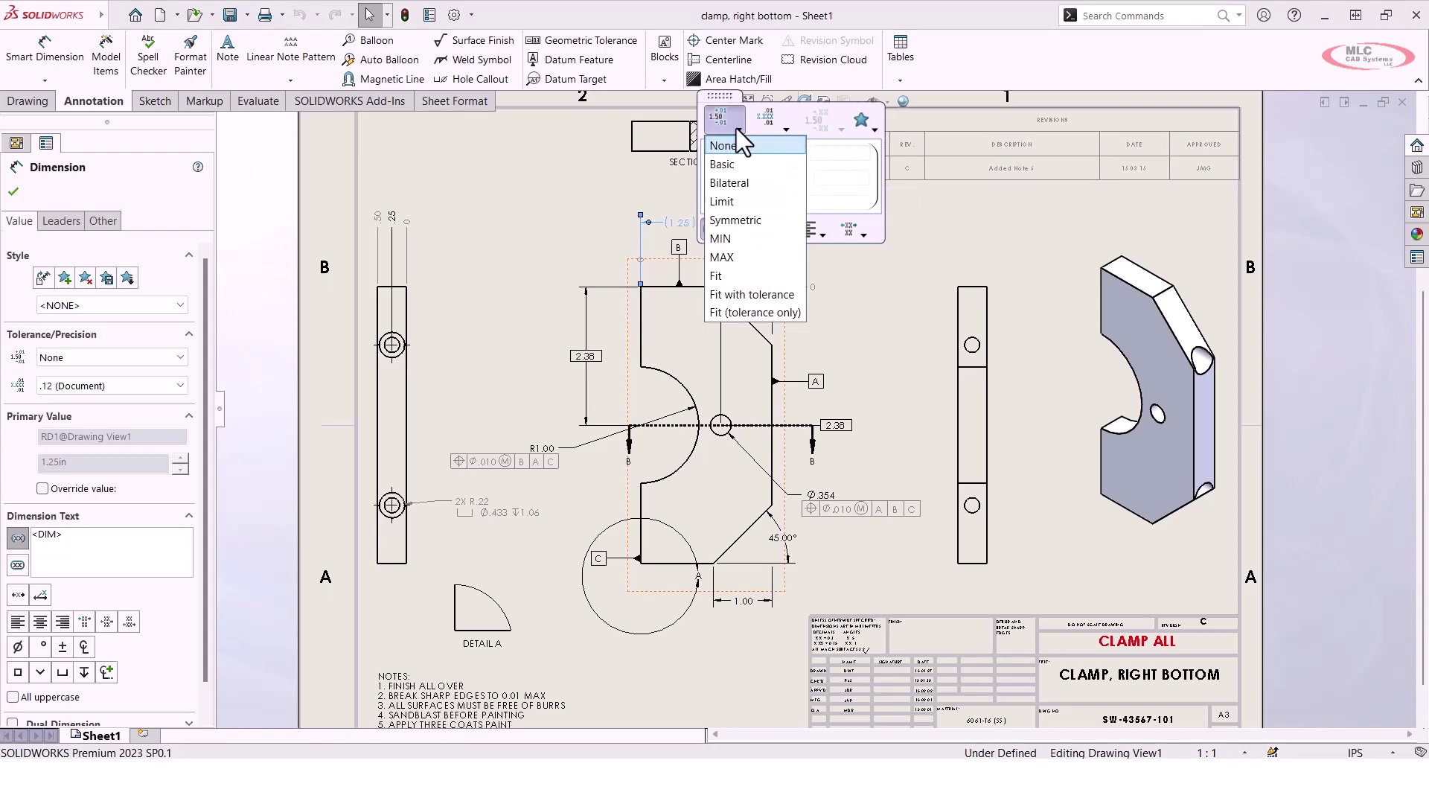
pyautogui.click(743, 181)
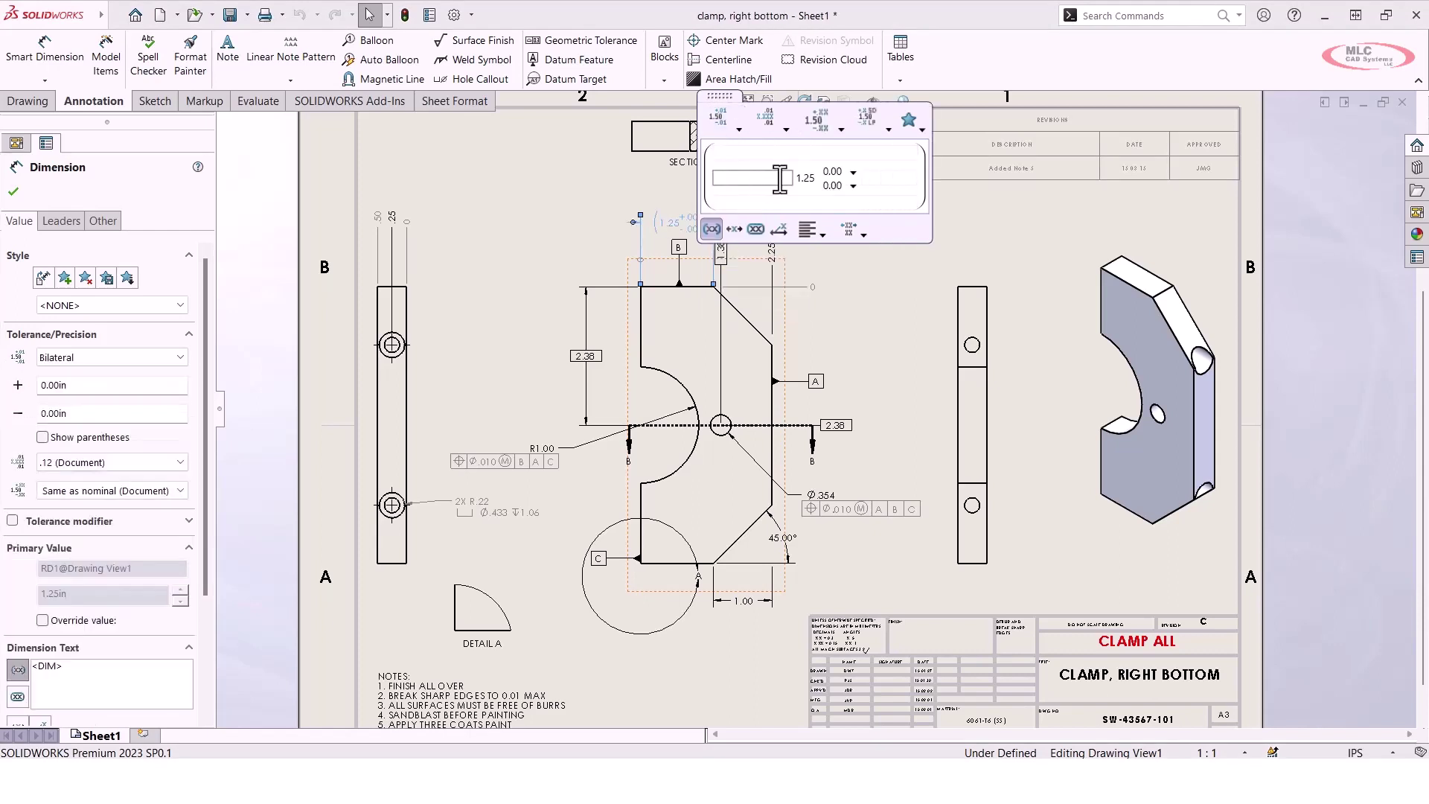
pyautogui.doubleClick(834, 172)
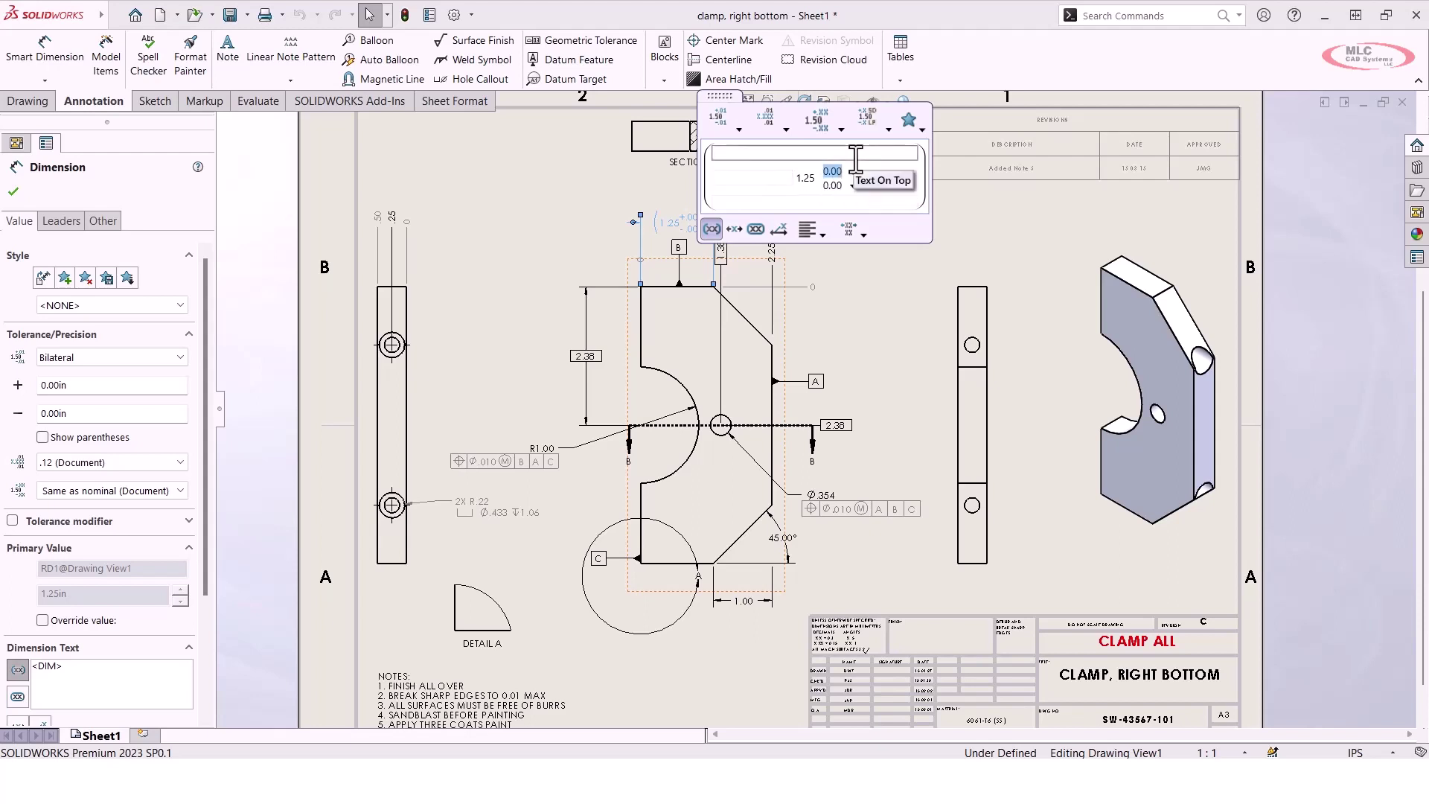
pyautogui.write('.02')
pyautogui.doubleClick(844, 186)
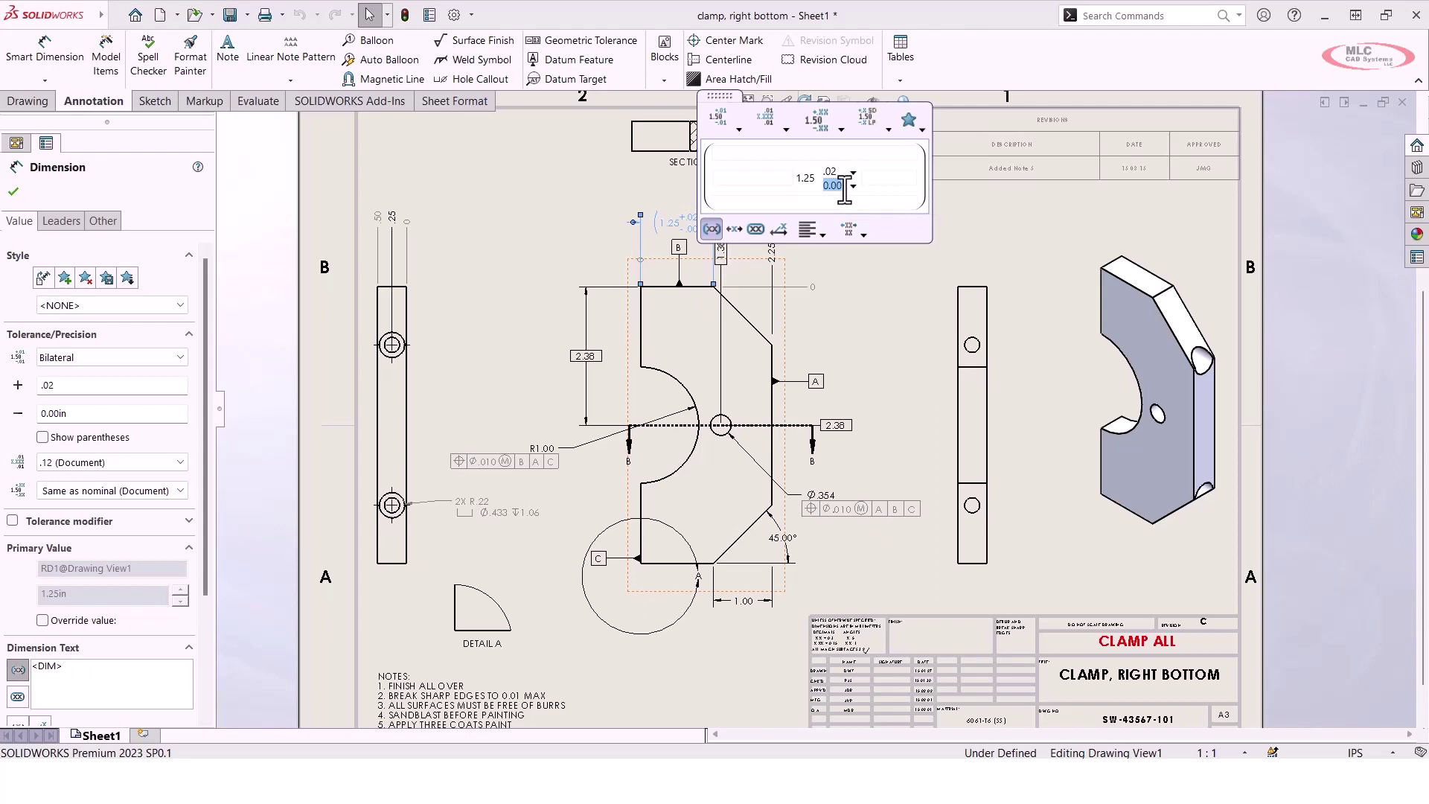
pyautogui.write('.05')
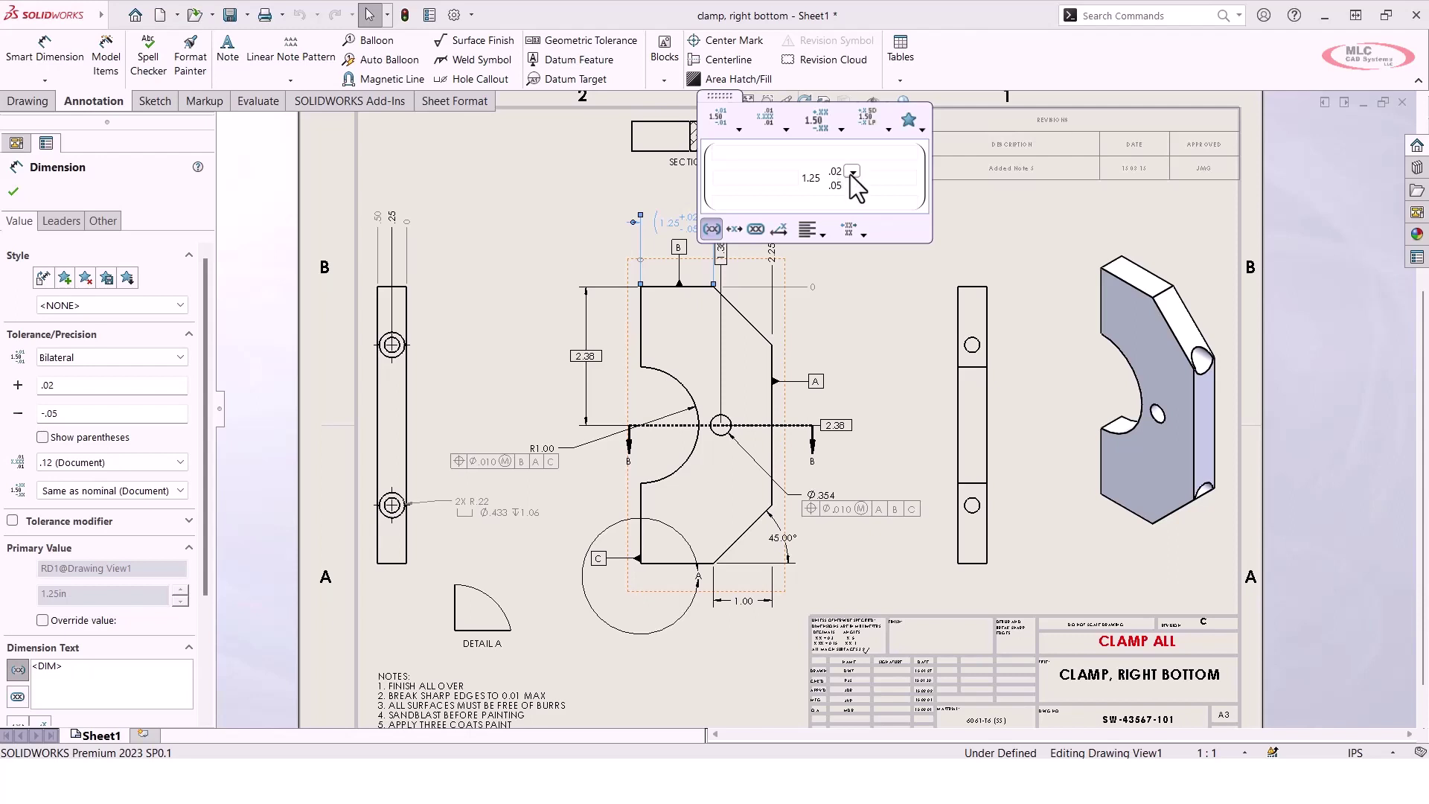
pyautogui.click(870, 274)
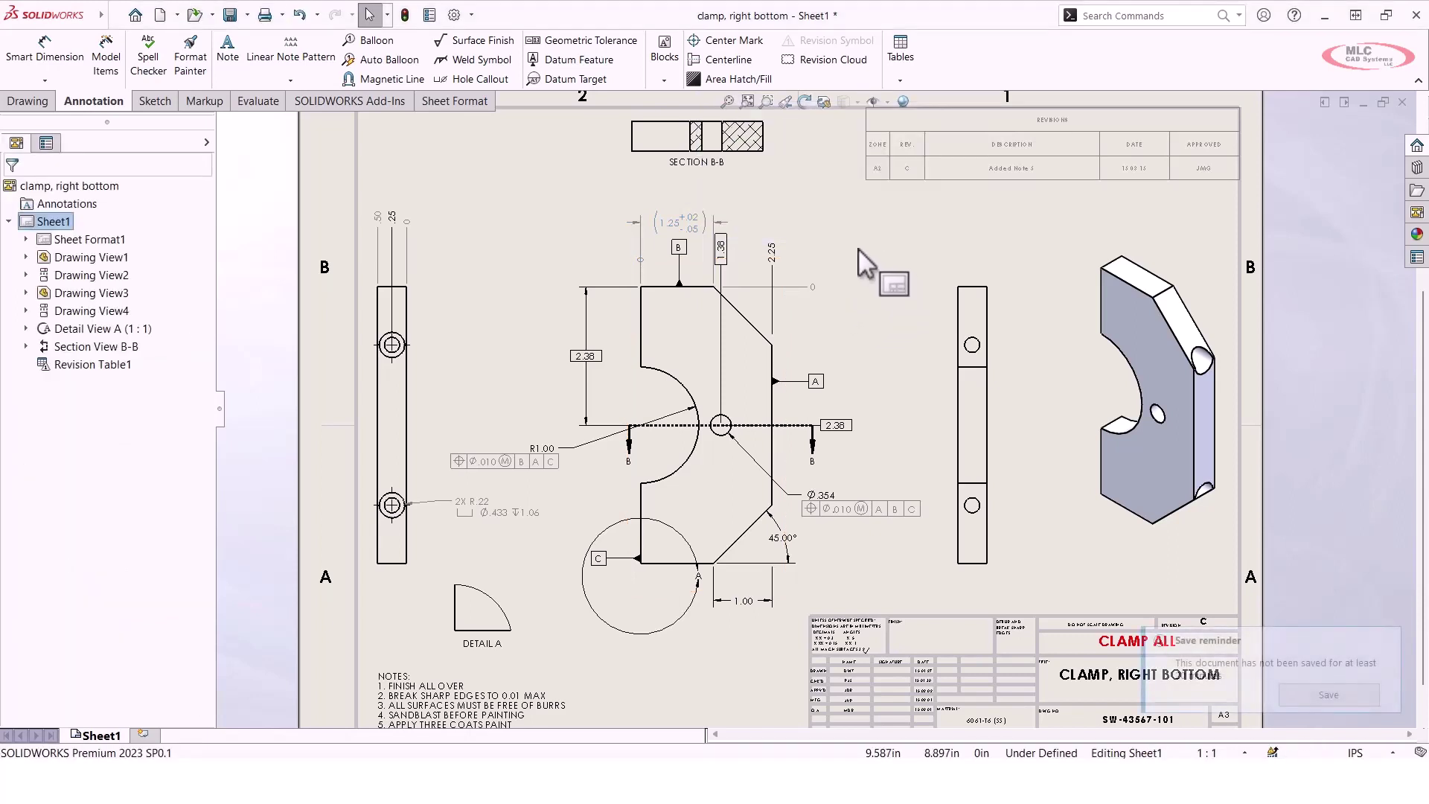
# Move the toleranced 1.25 dimension slightly higher above the front view, clear of the 1.38 dimension.
pyautogui.scroll(-3, 745, 241)
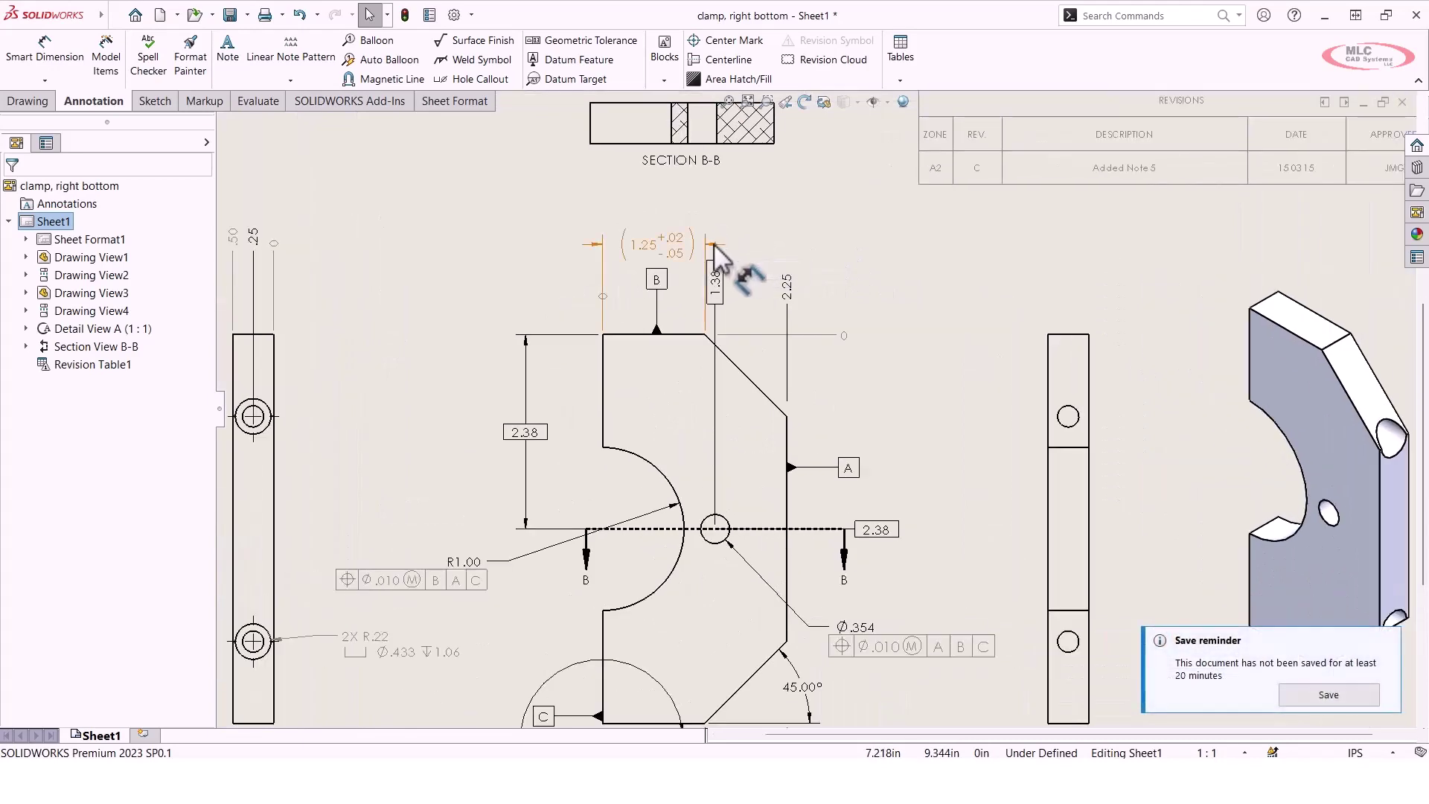
pyautogui.moveTo(713, 244); pyautogui.dragTo(715, 225)
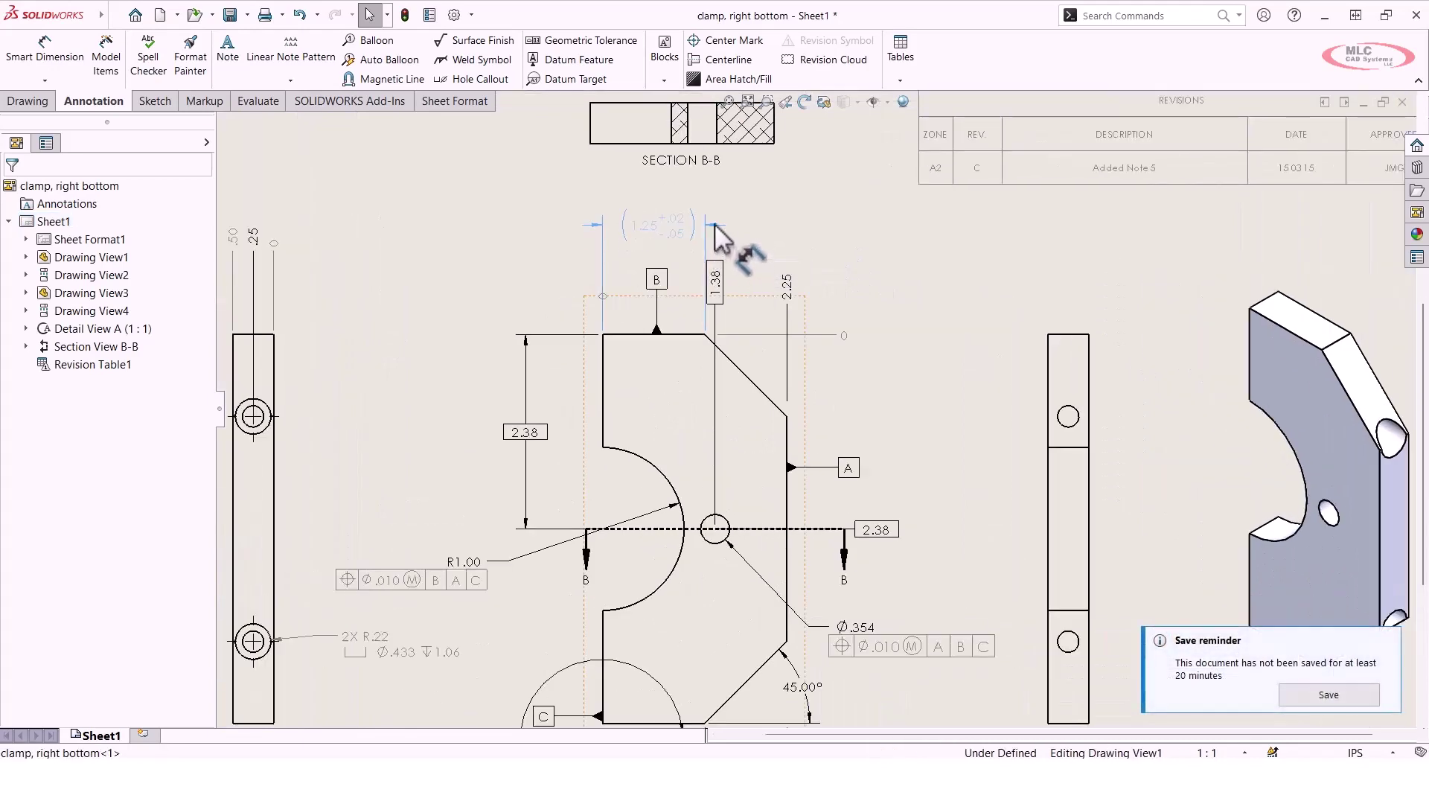
pyautogui.click(808, 216)
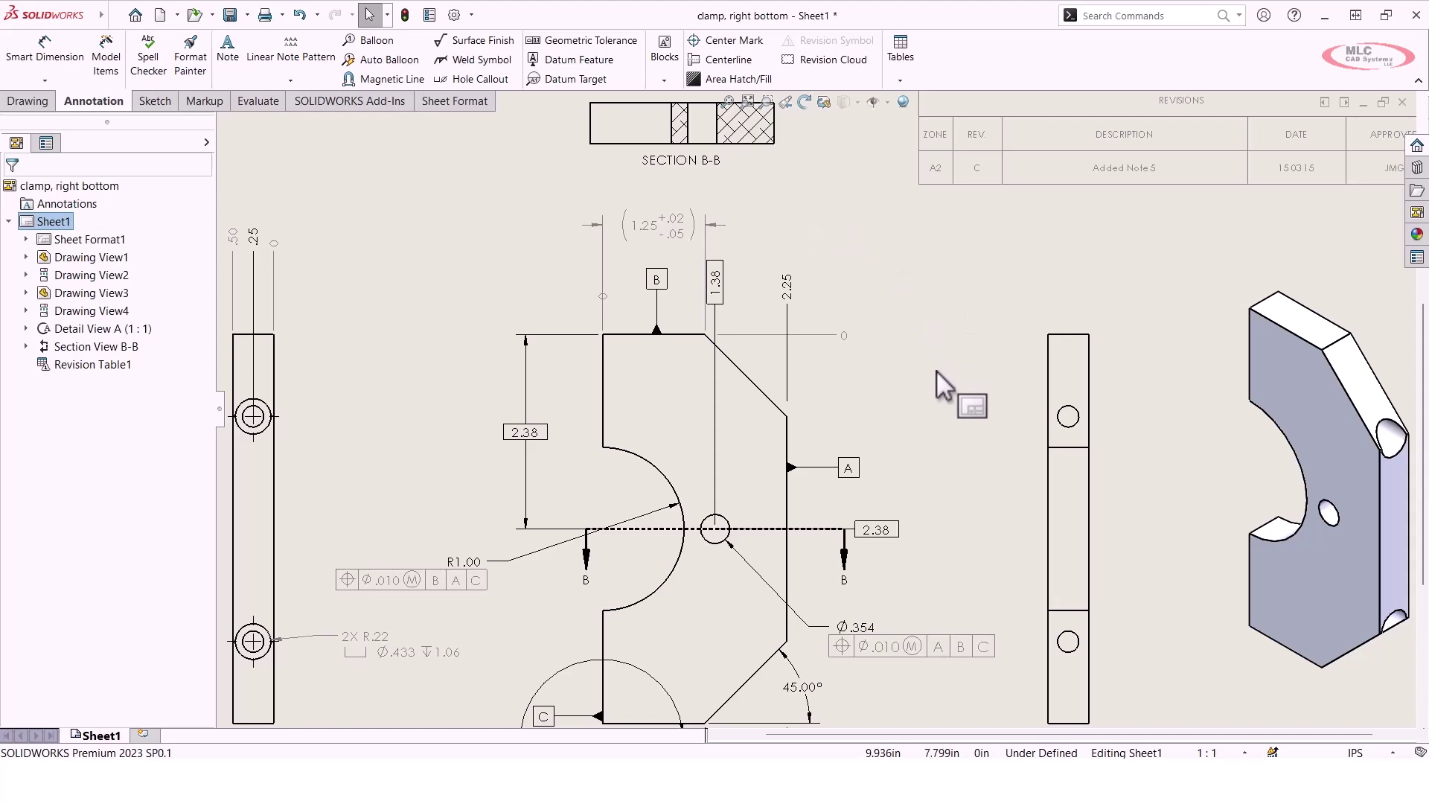
# Apply the recently used +.020/-.050 tolerance style to the 2.25 ordinate dimension of the front view.
pyautogui.press('z')
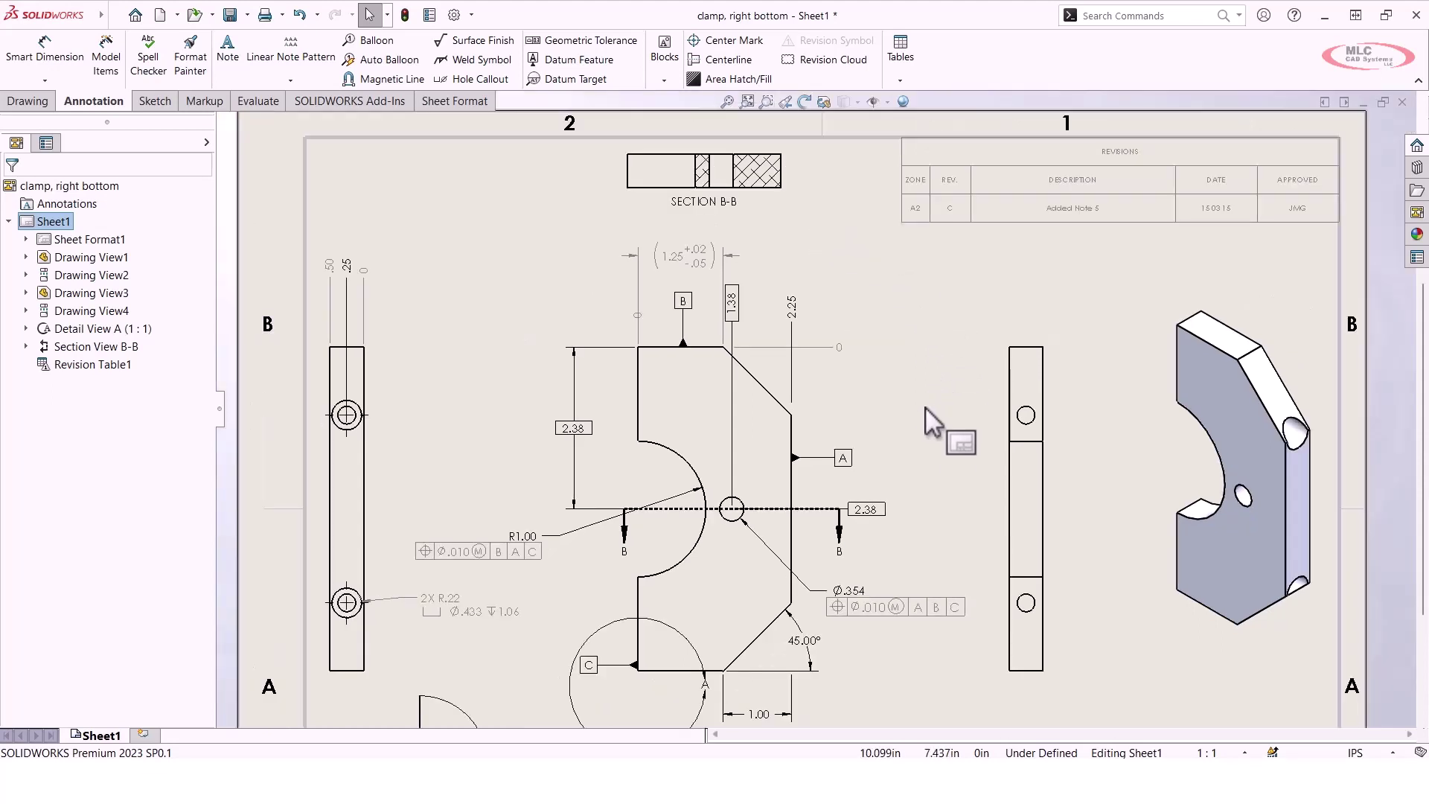
pyautogui.click(792, 306)
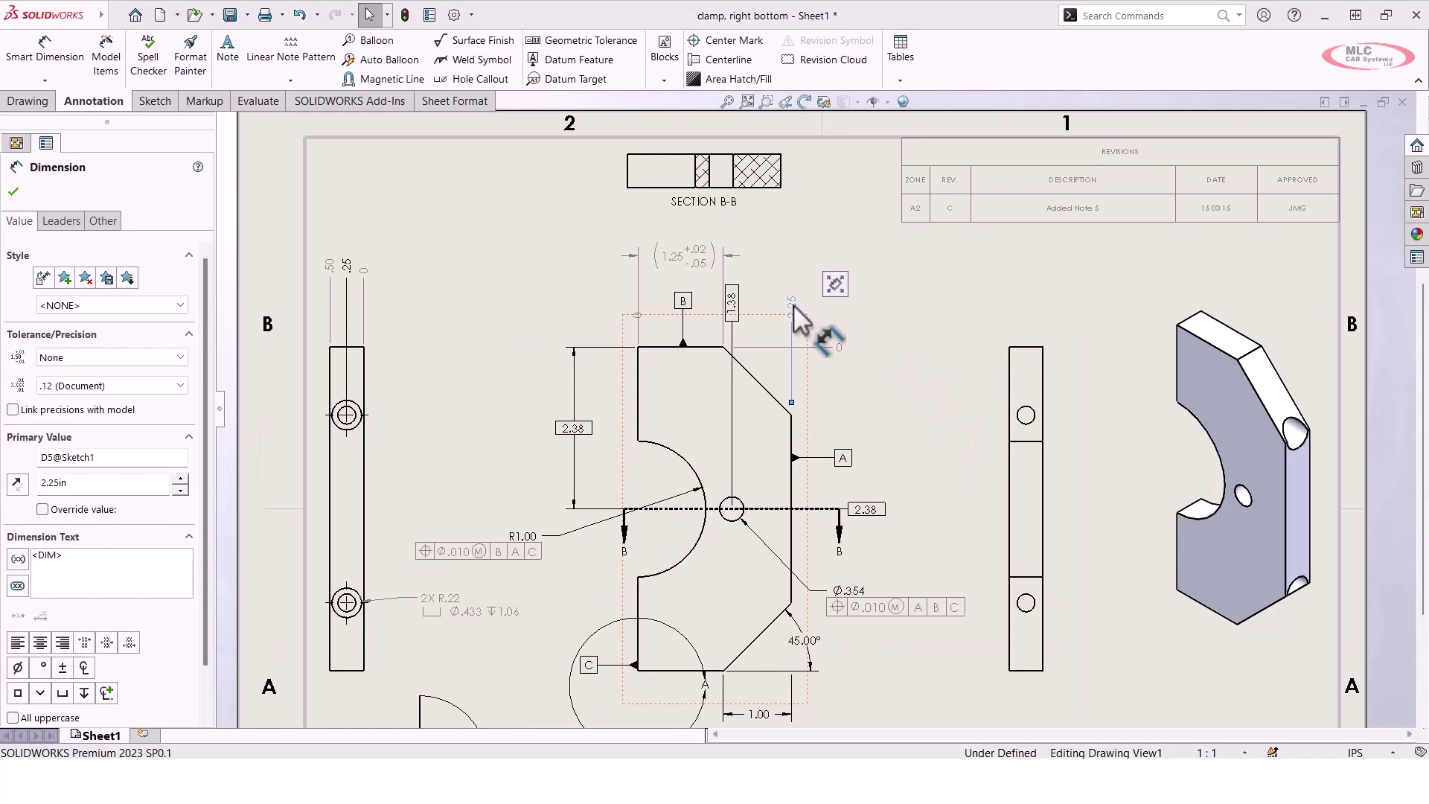
pyautogui.moveTo(836, 283)
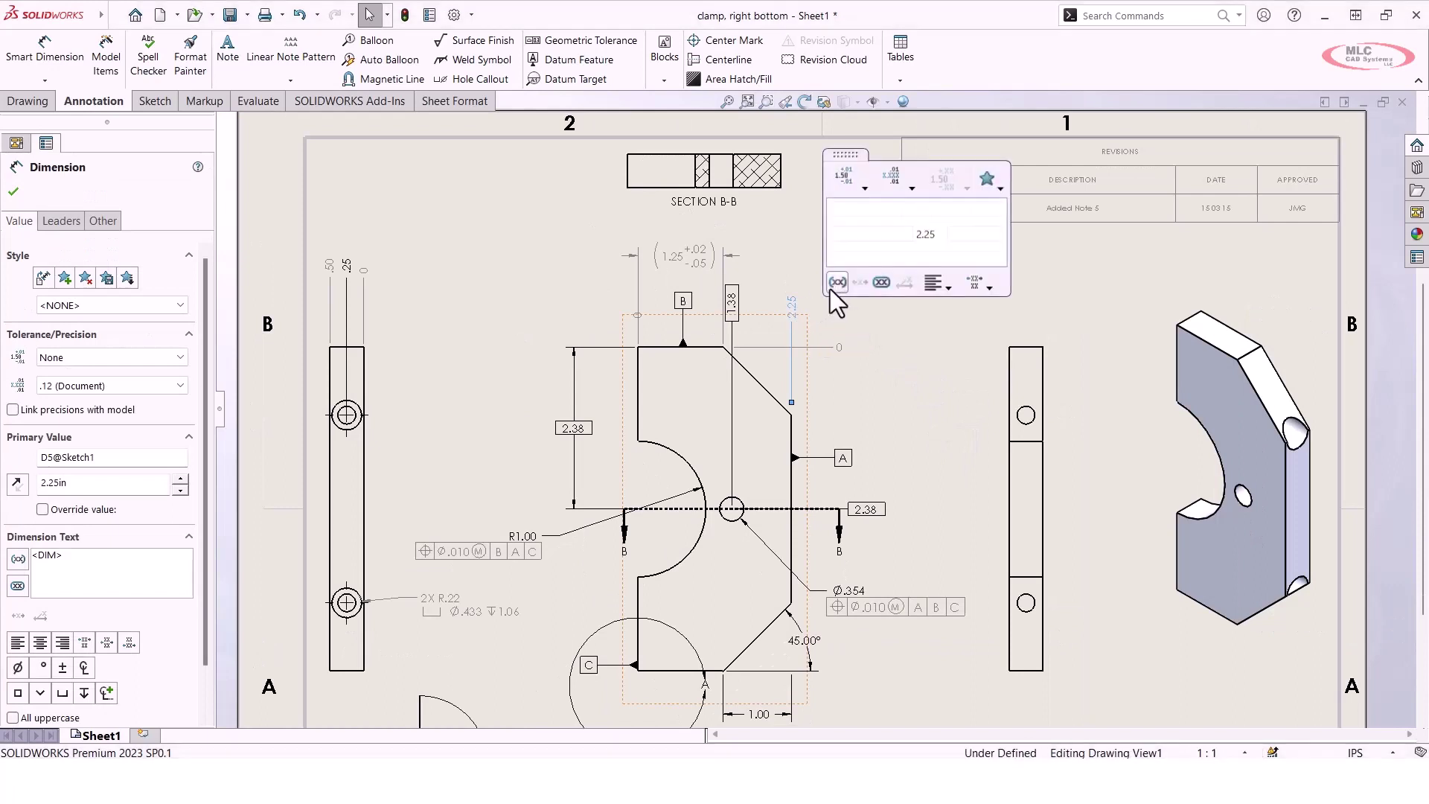
pyautogui.click(999, 191)
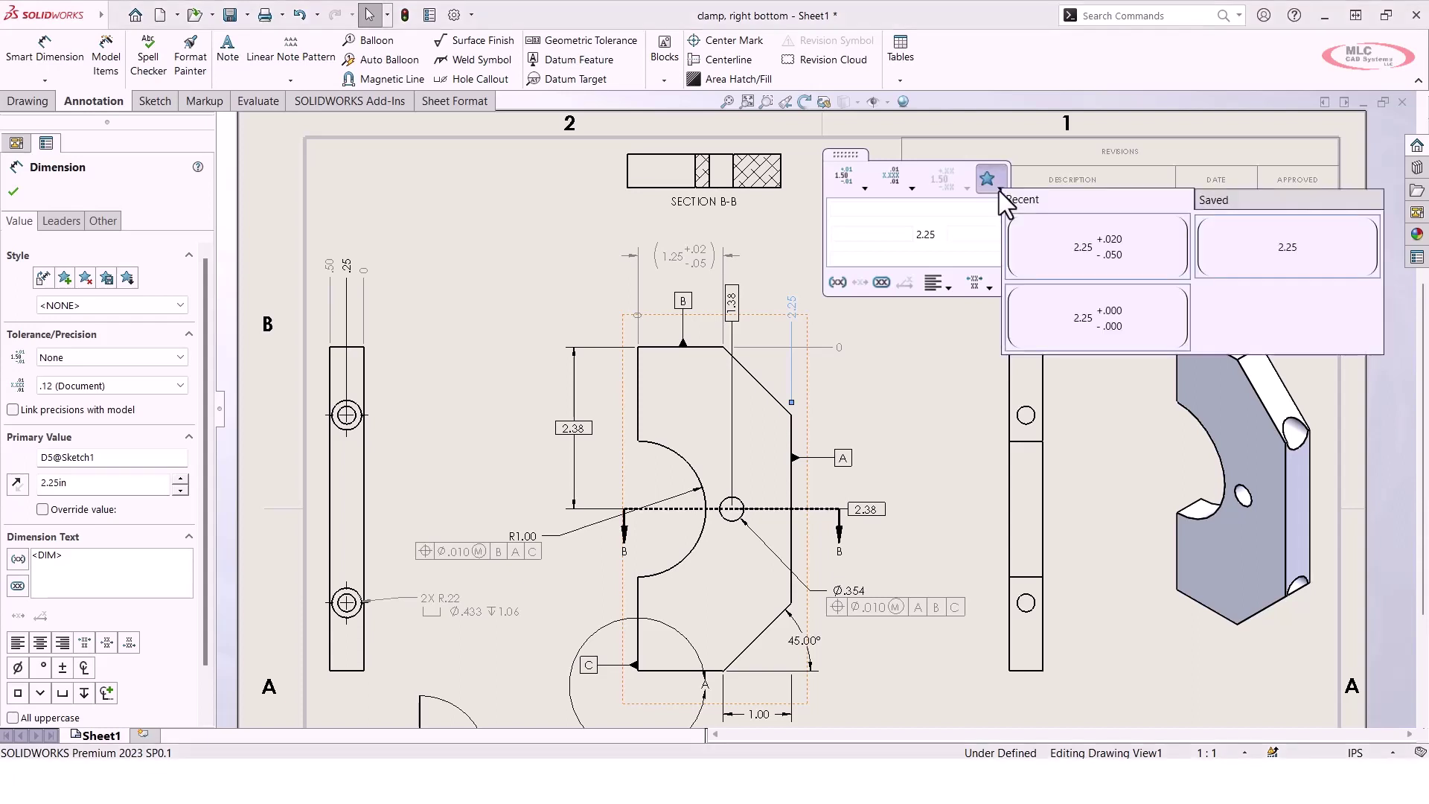
pyautogui.click(1087, 239)
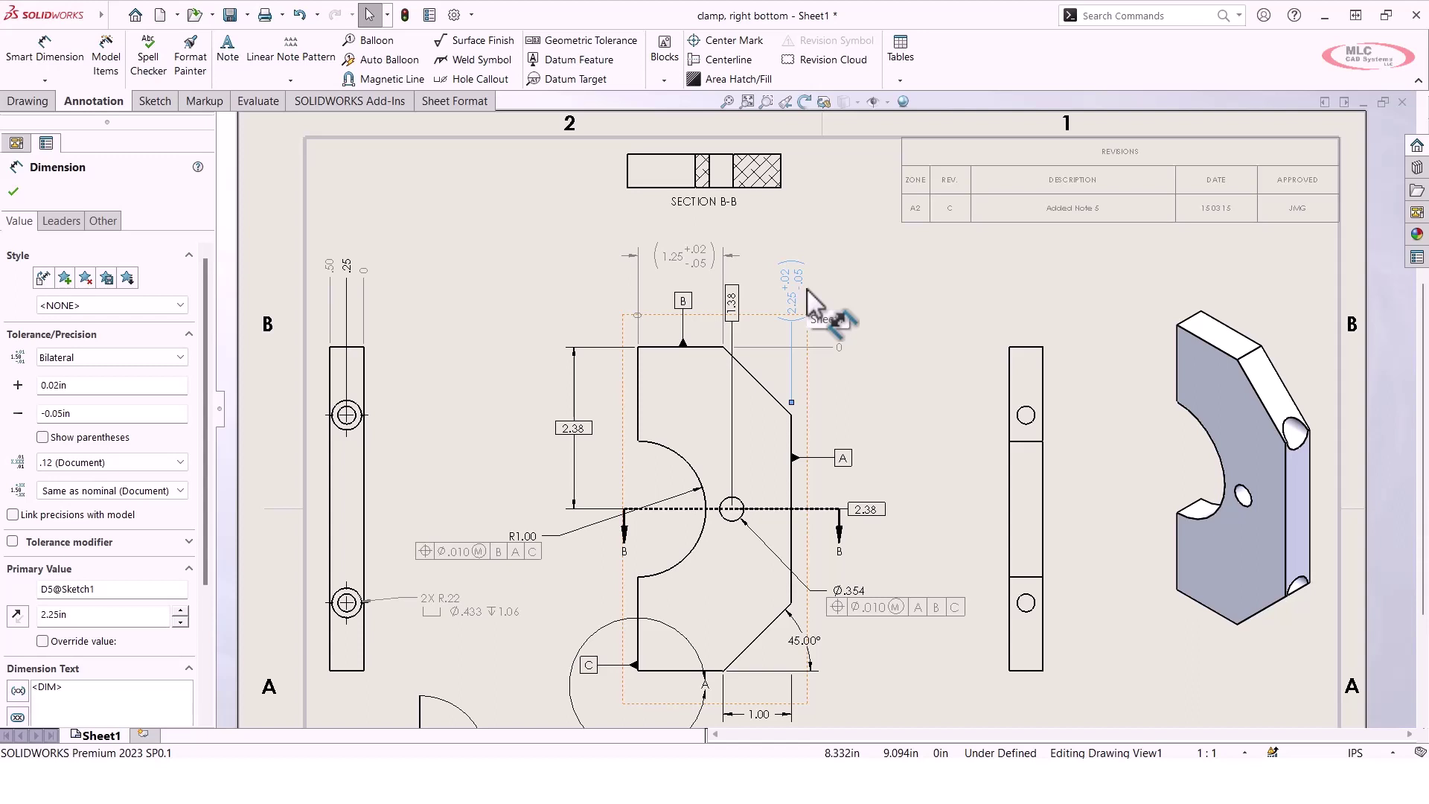
pyautogui.click(841, 262)
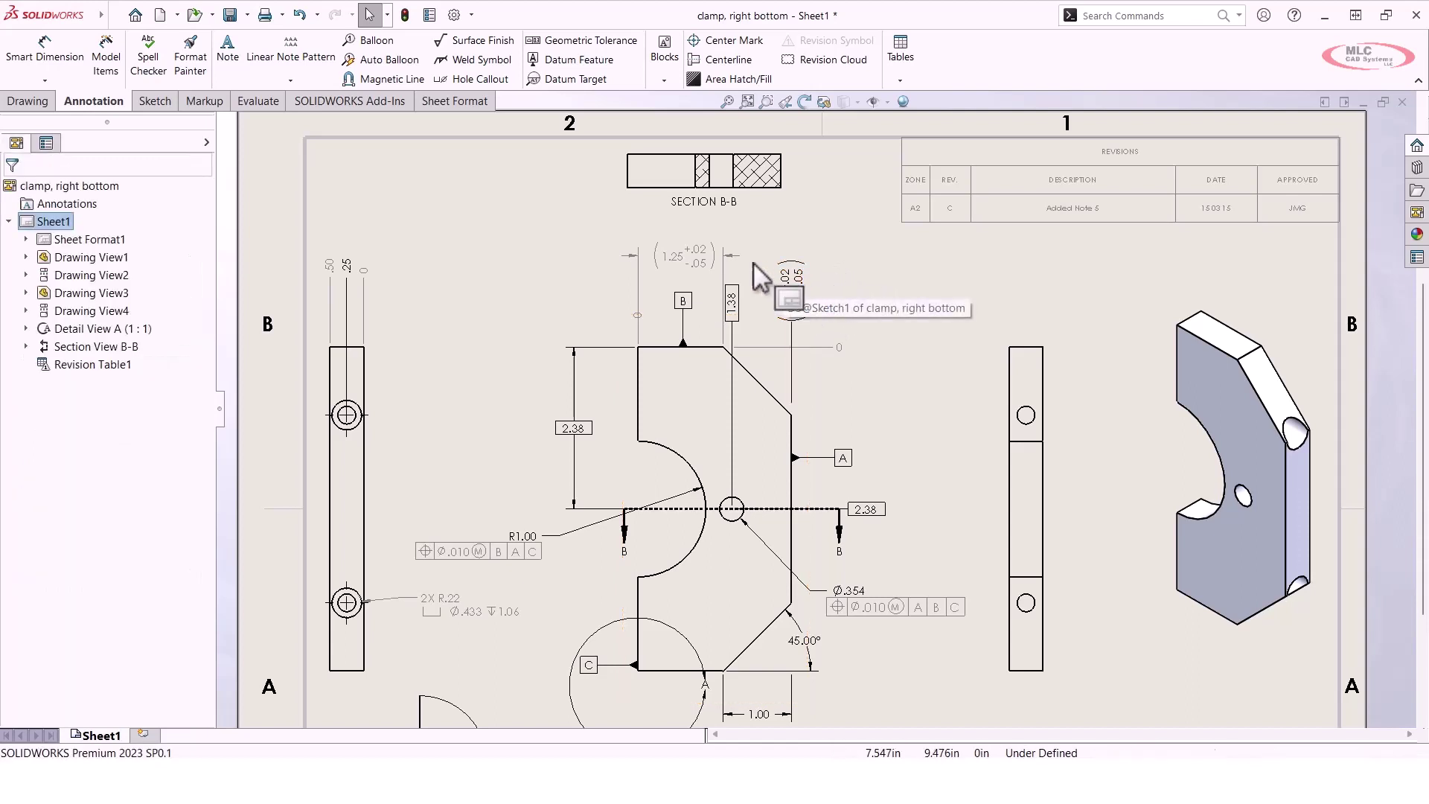
# Save the formatting of the toleranced 1.25 dimension as a new dimension style named Standard Tol.
pyautogui.click(685, 268)
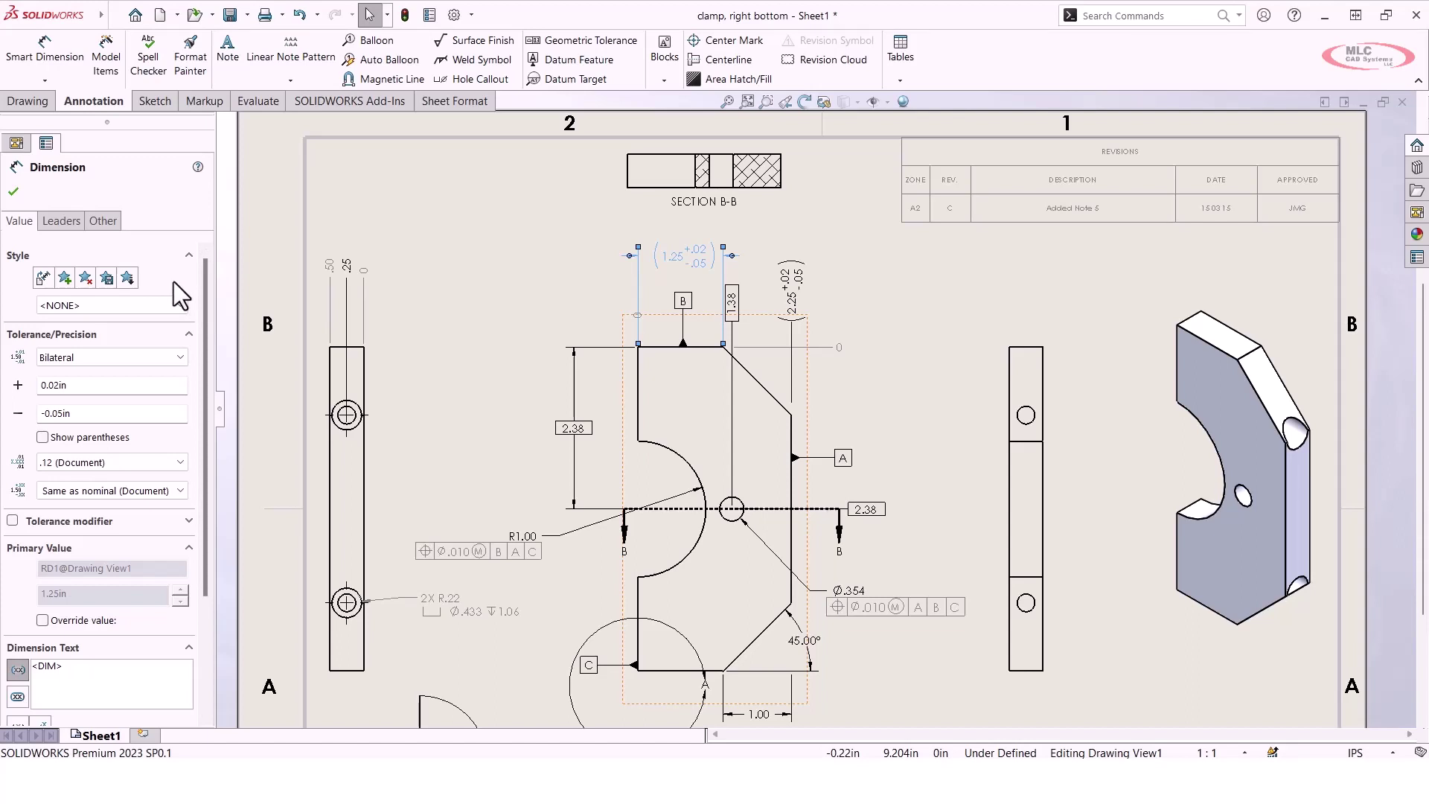
pyautogui.click(64, 279)
pyautogui.moveTo(886, 452); pyautogui.dragTo(571, 265)
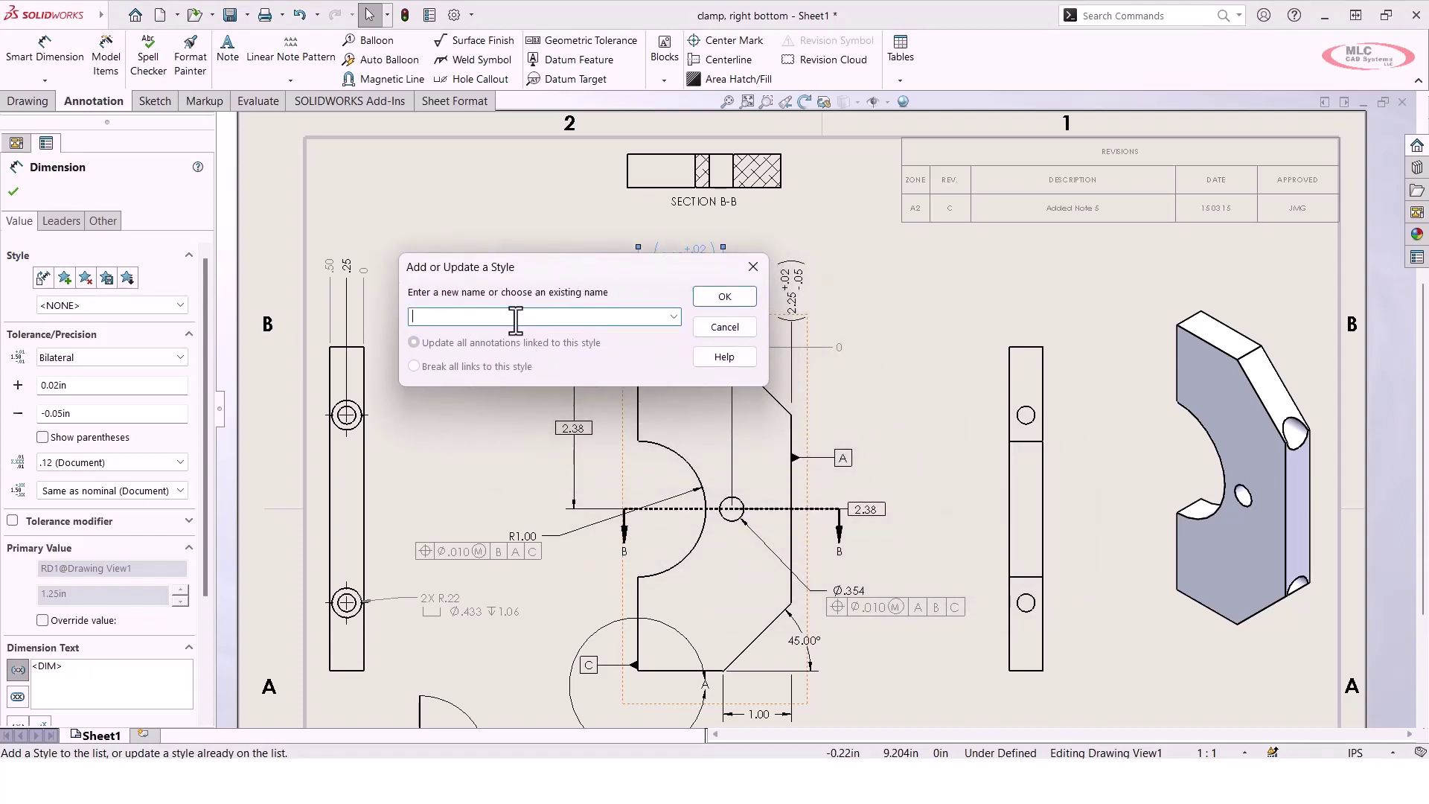
pyautogui.write('Standard Tol')
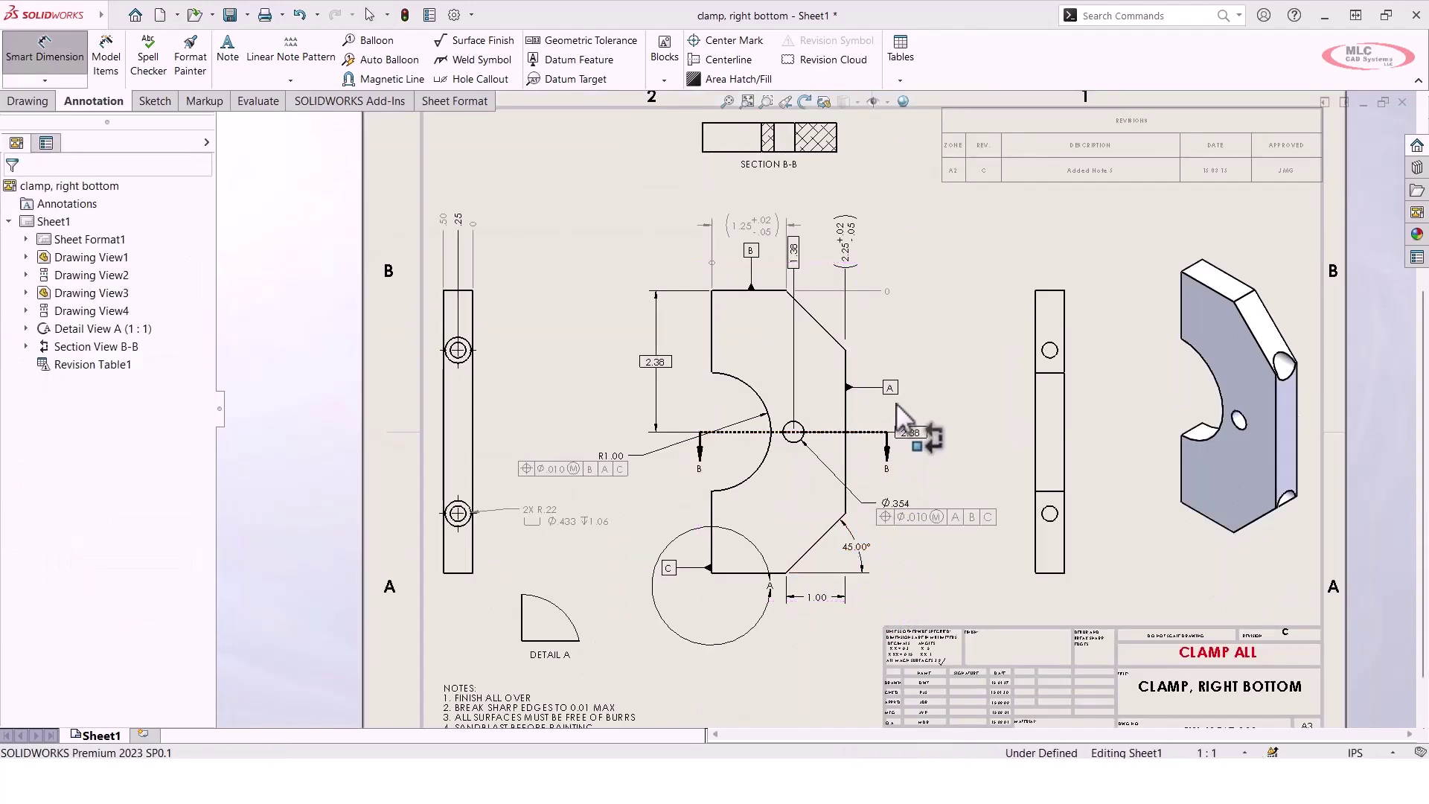
# Dimension the bottom edge of the front view below the part and apply the Standard Tol style to it.
pyautogui.click(736, 575)
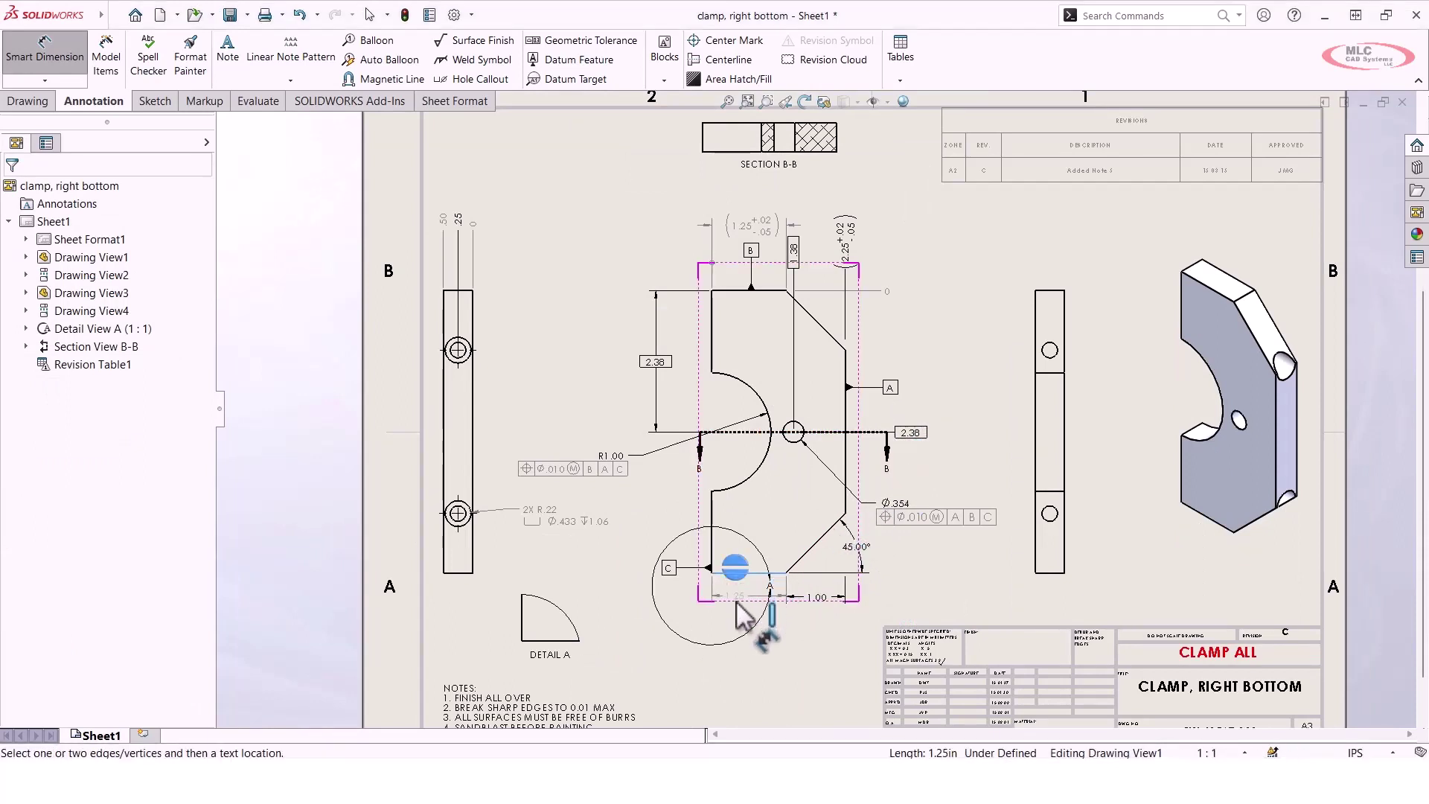
pyautogui.click(750, 669)
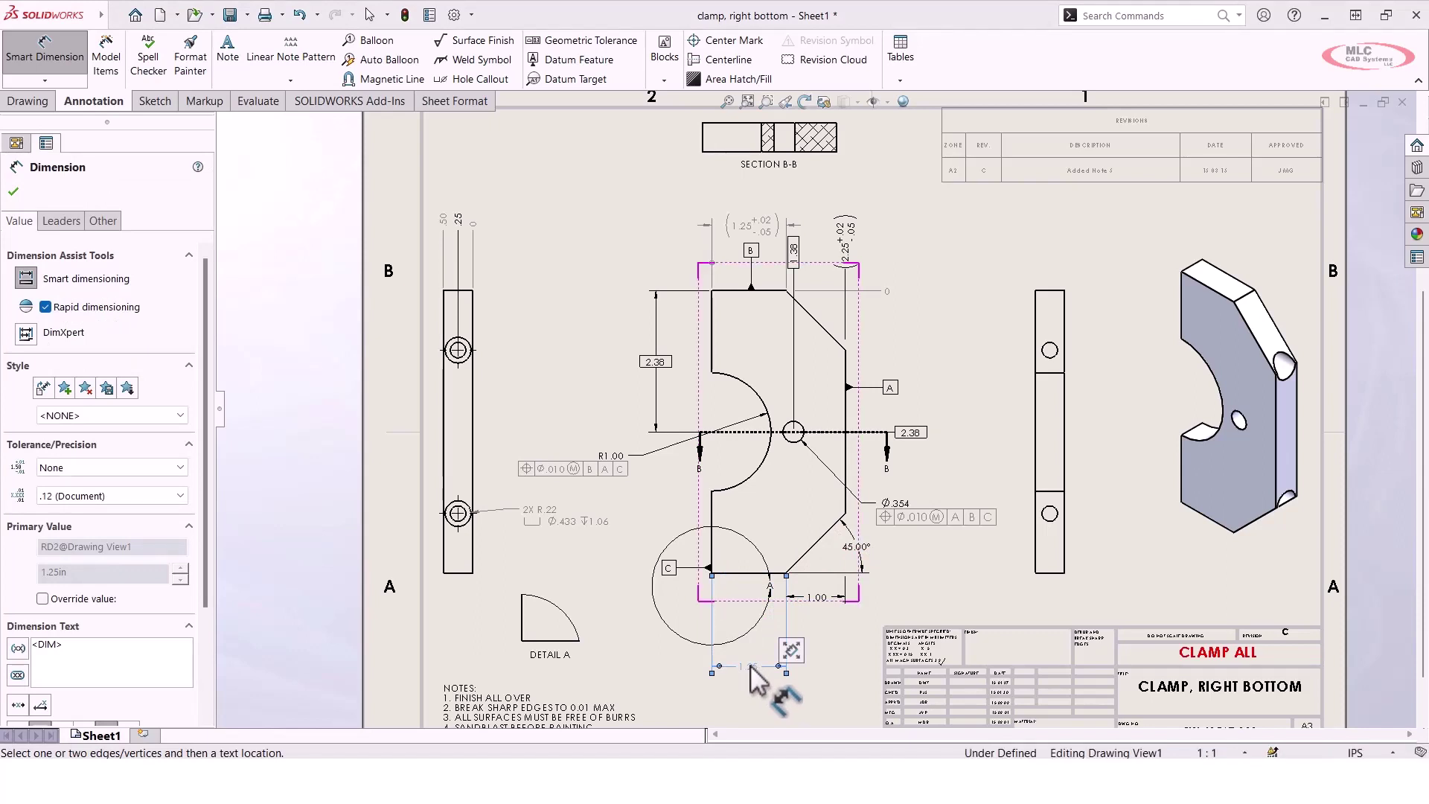
pyautogui.click(154, 415)
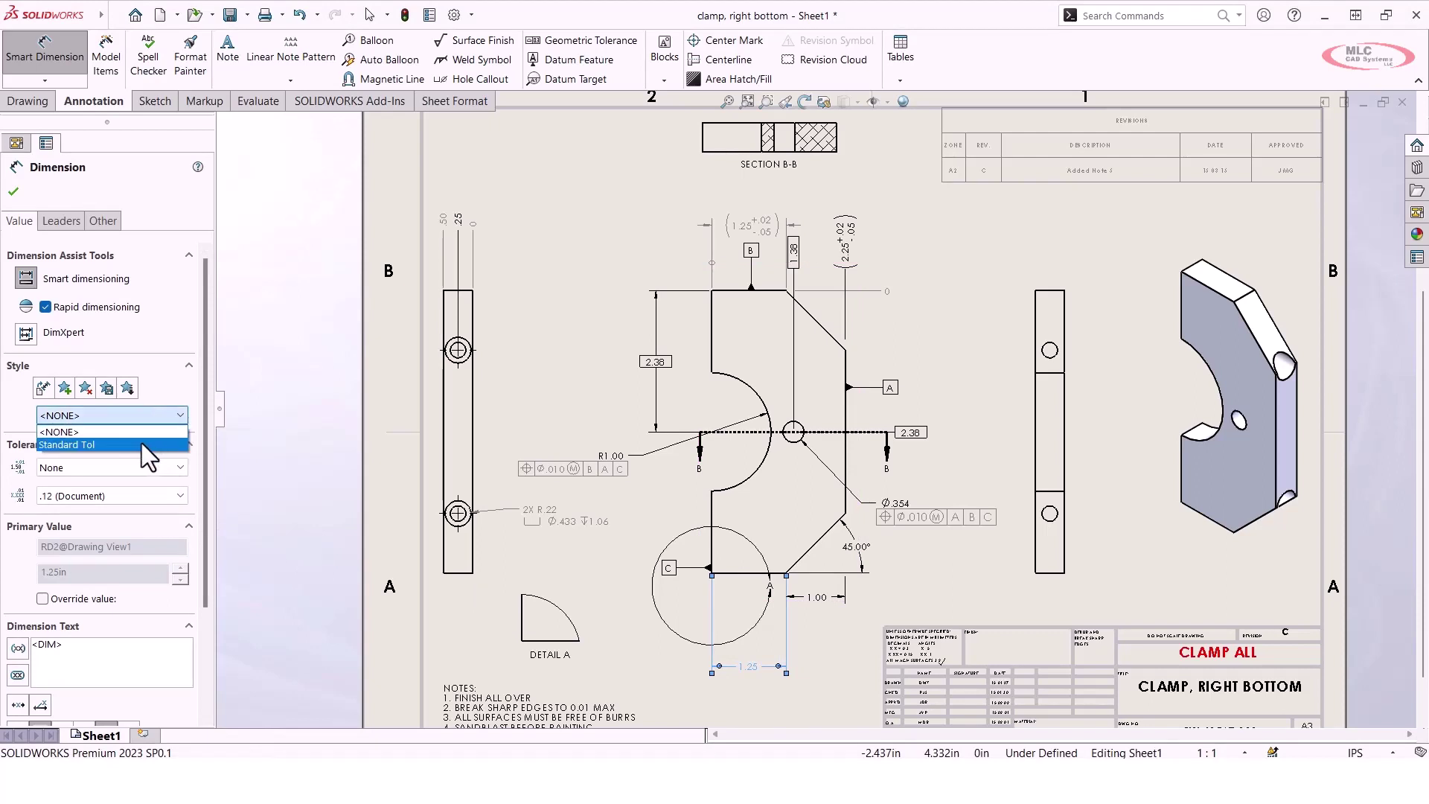
pyautogui.click(139, 444)
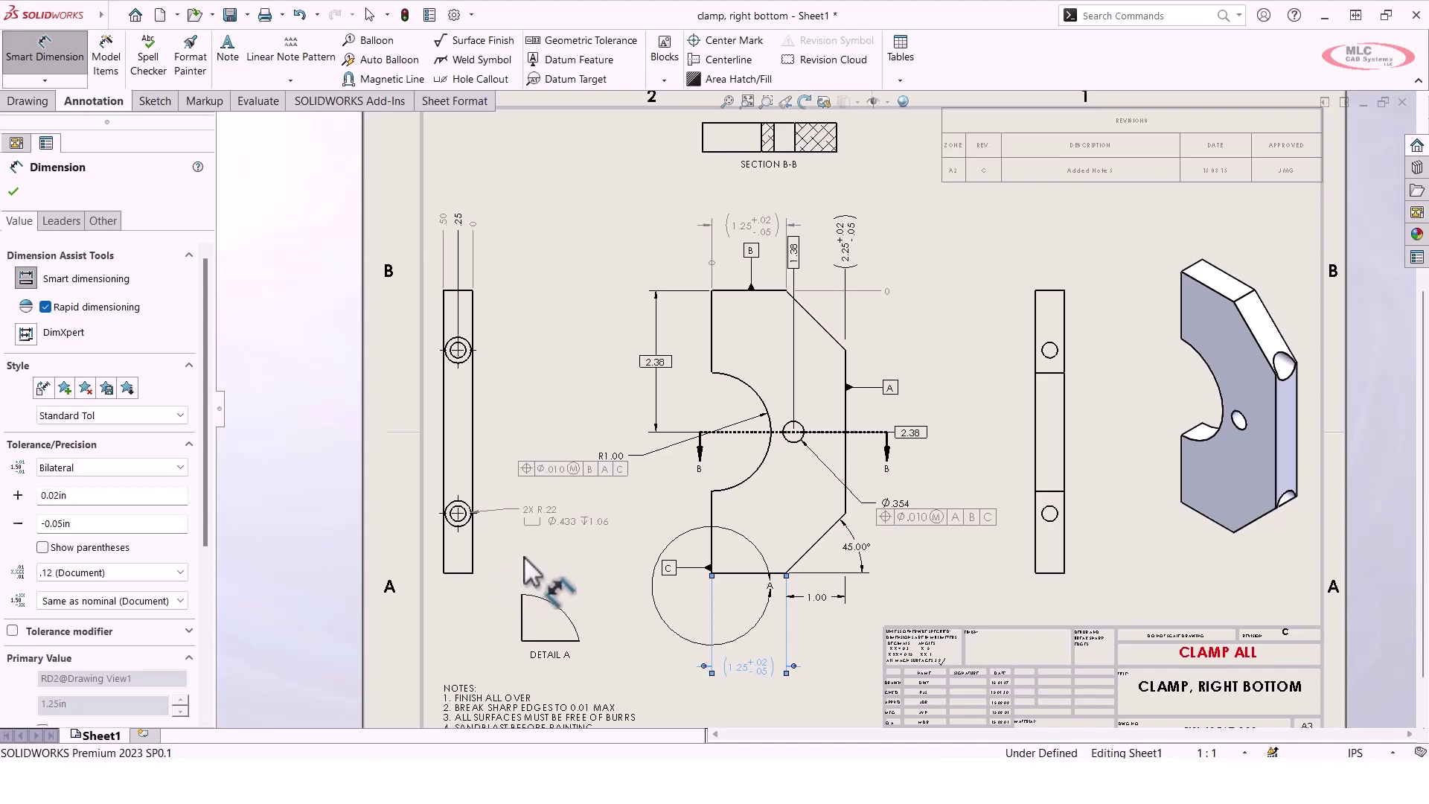
# View the options for saving the Standard Tol style to a file and cancel without saving.
pyautogui.click(106, 389)
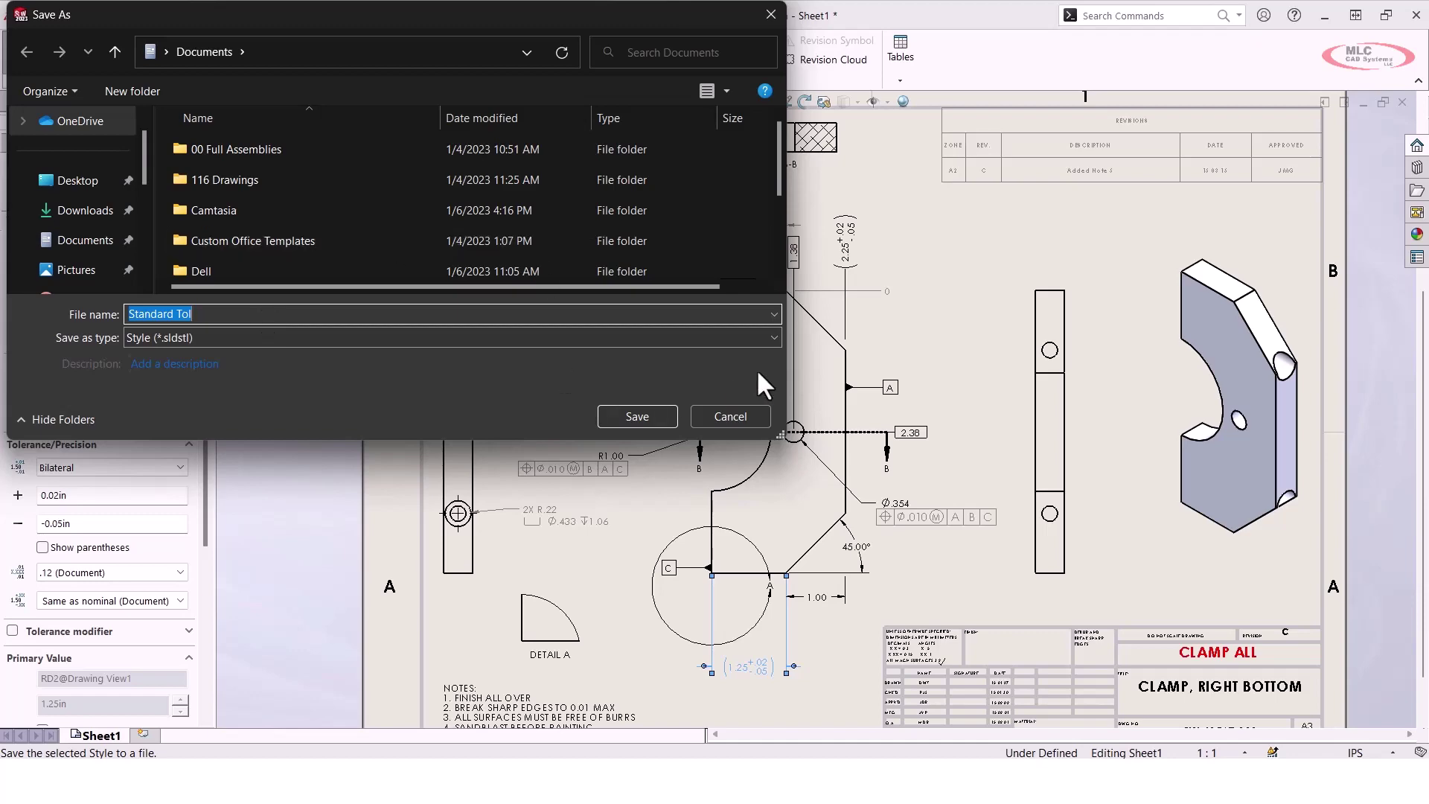
pyautogui.click(758, 412)
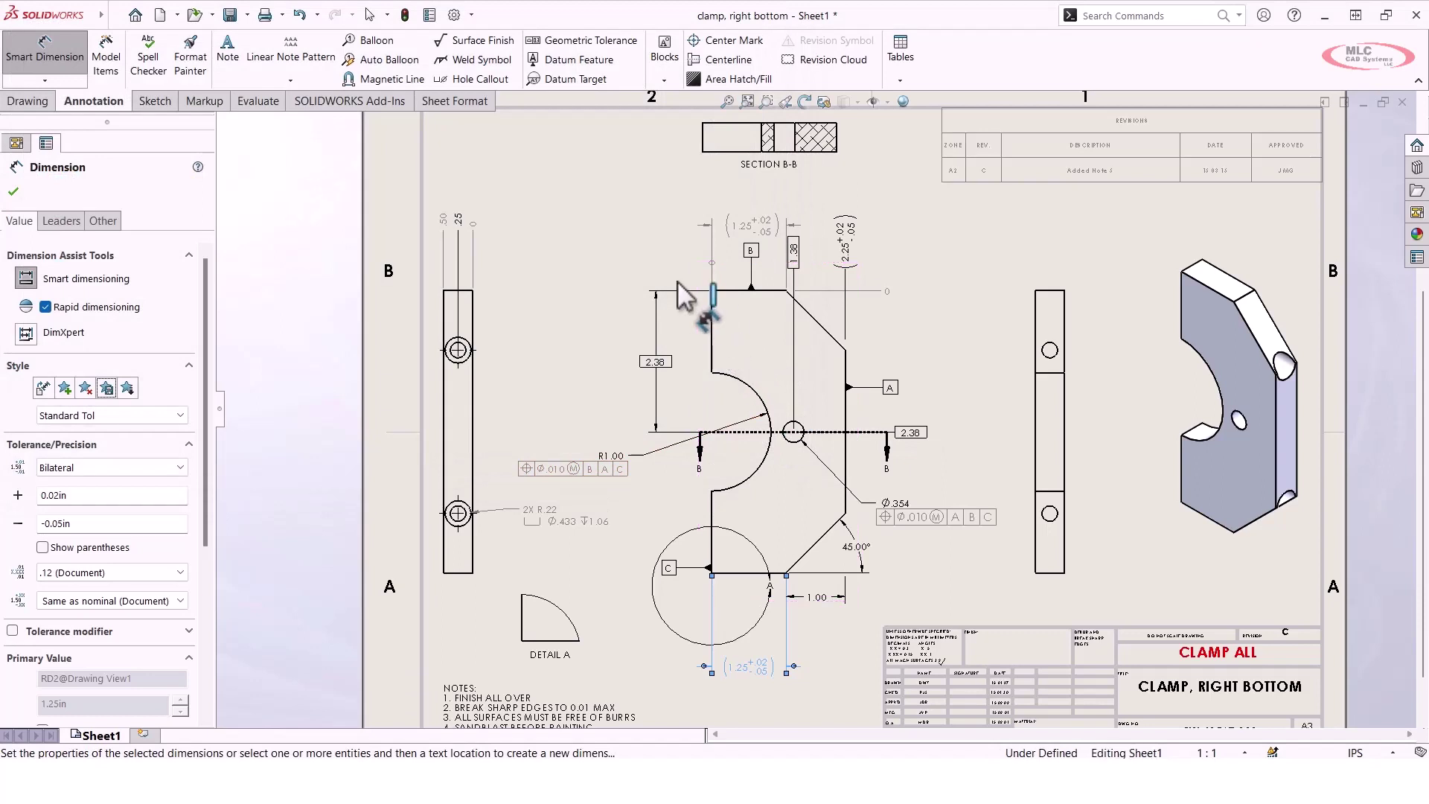
# Examine the style options in the Weld Symbol and Surface Finish settings, closing both without inserting a symbol.
pyautogui.click(491, 61)
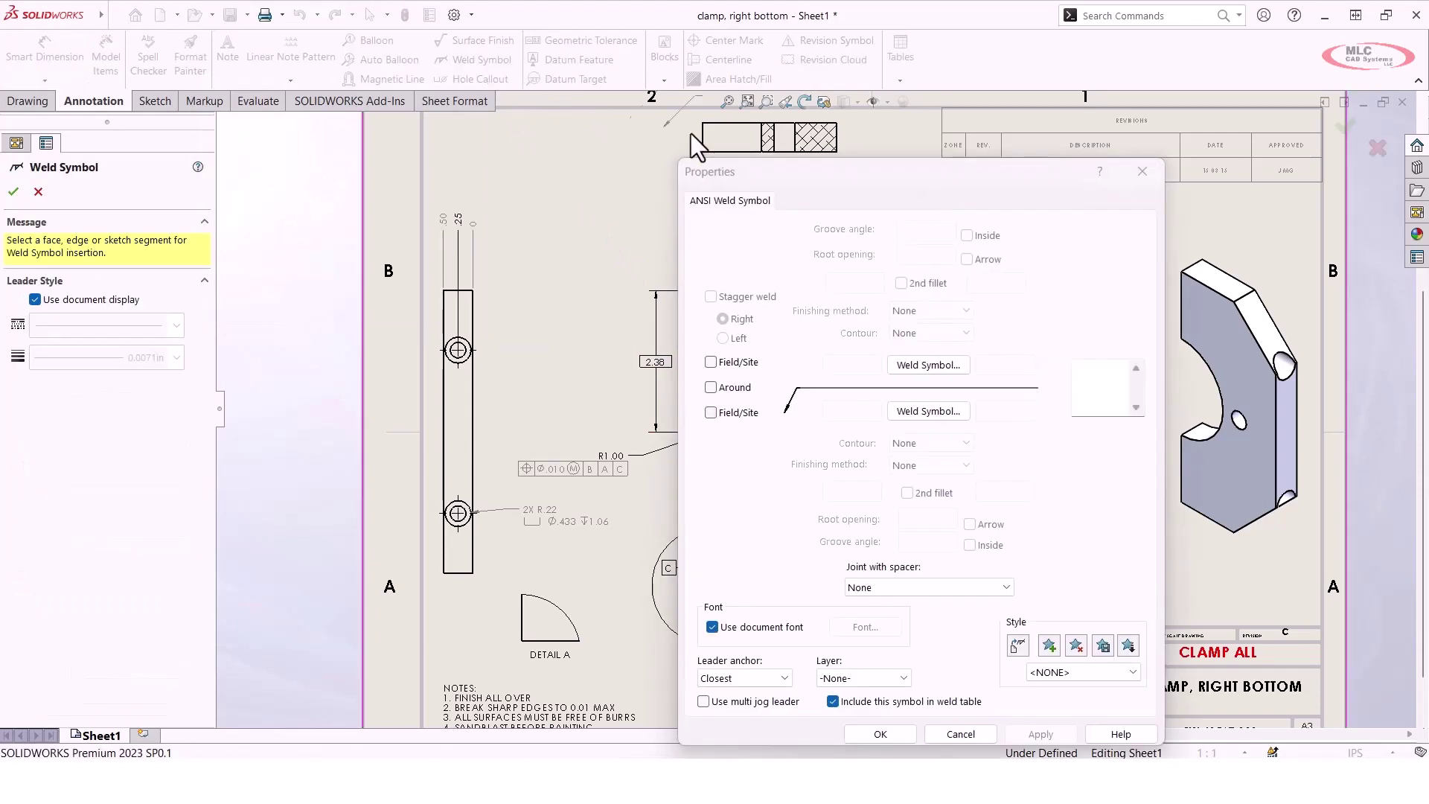
pyautogui.moveTo(848, 189); pyautogui.dragTo(655, 151)
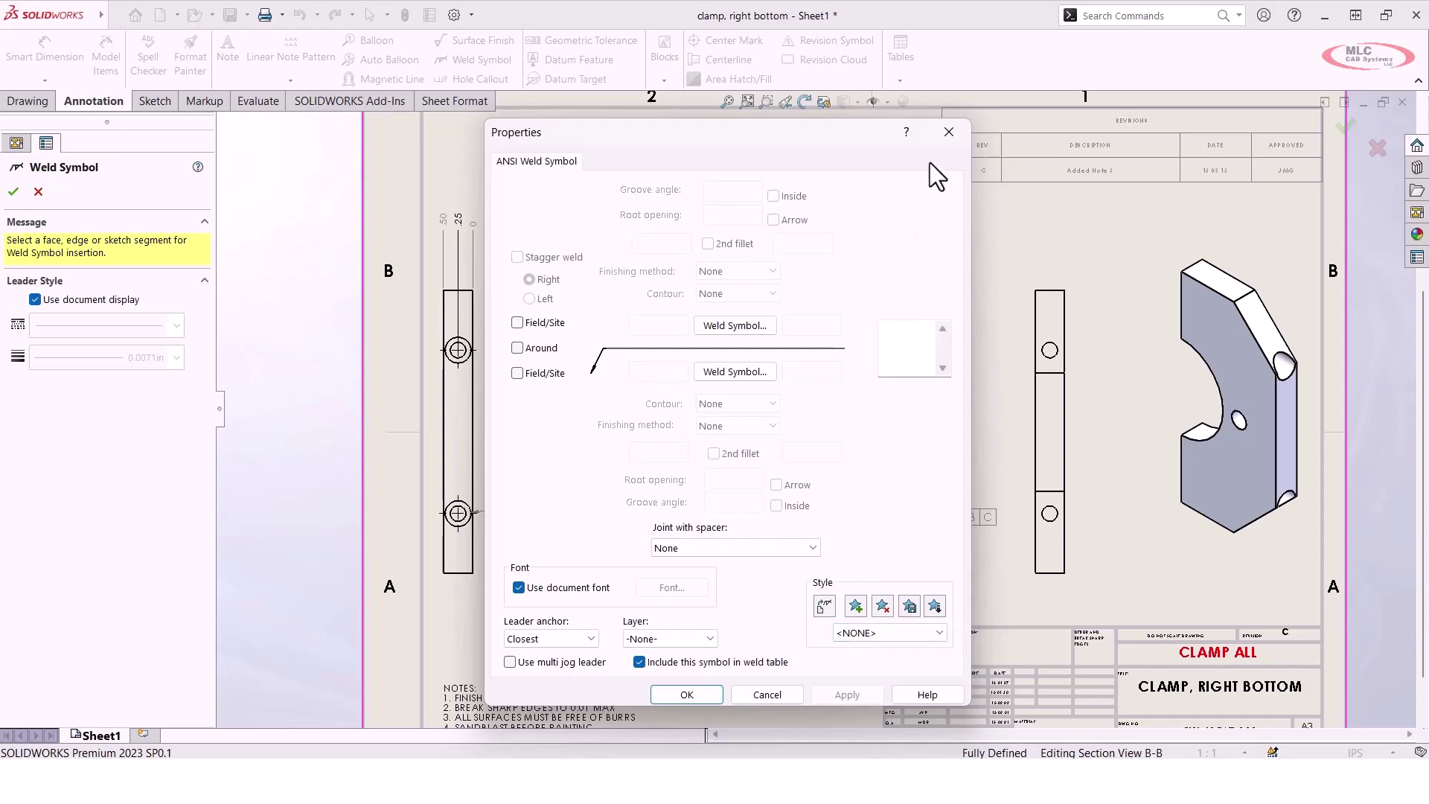
pyautogui.click(948, 132)
pyautogui.click(469, 44)
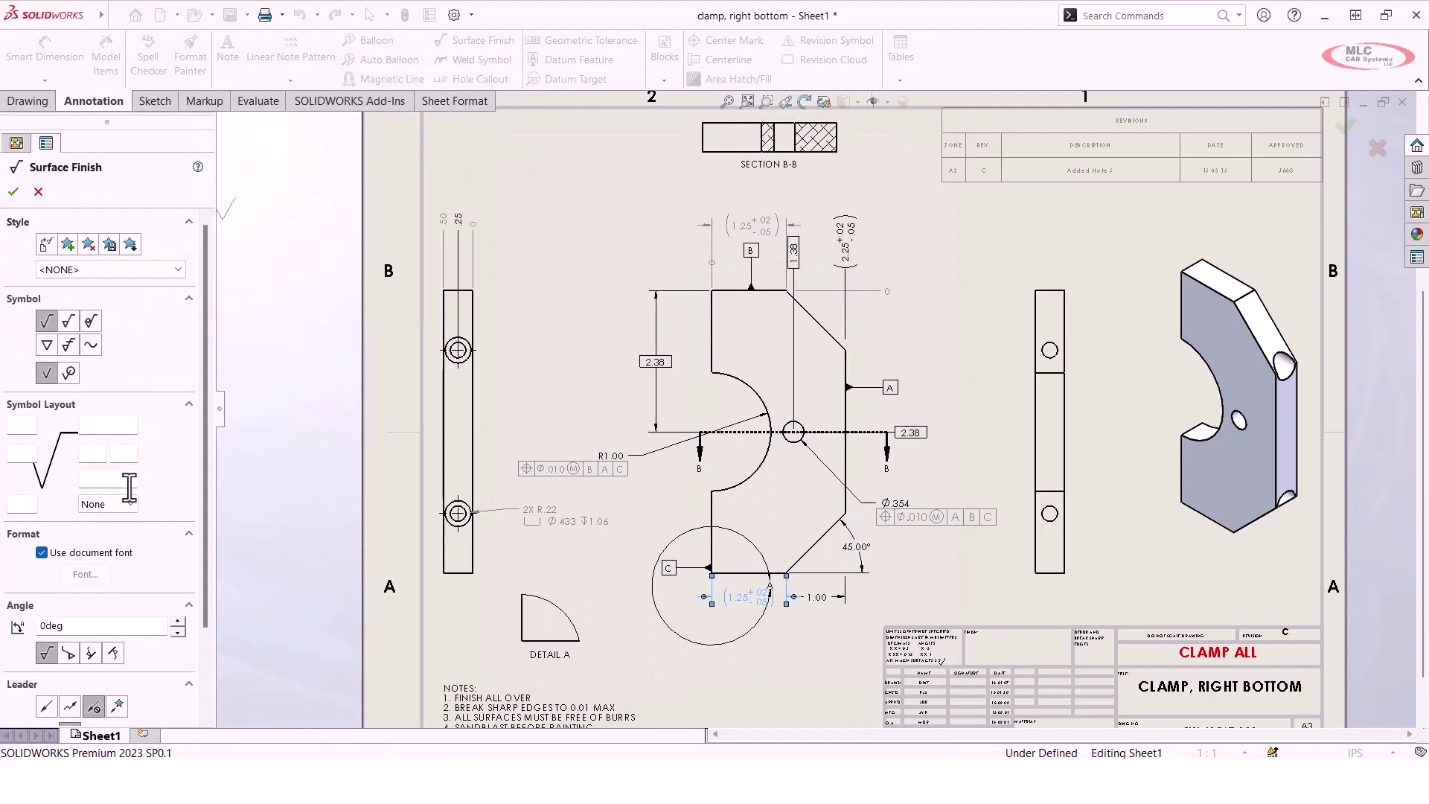
pyautogui.click(37, 192)
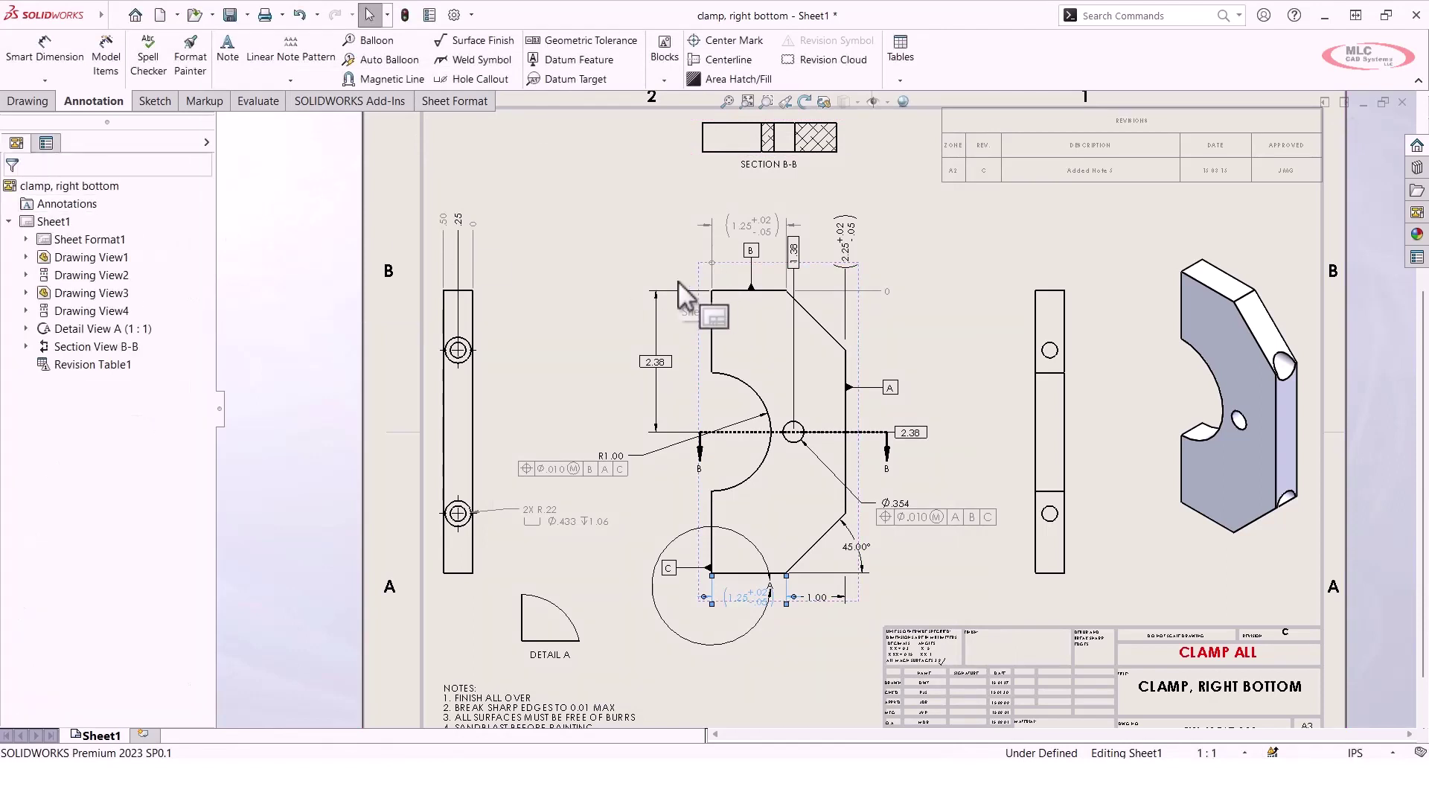